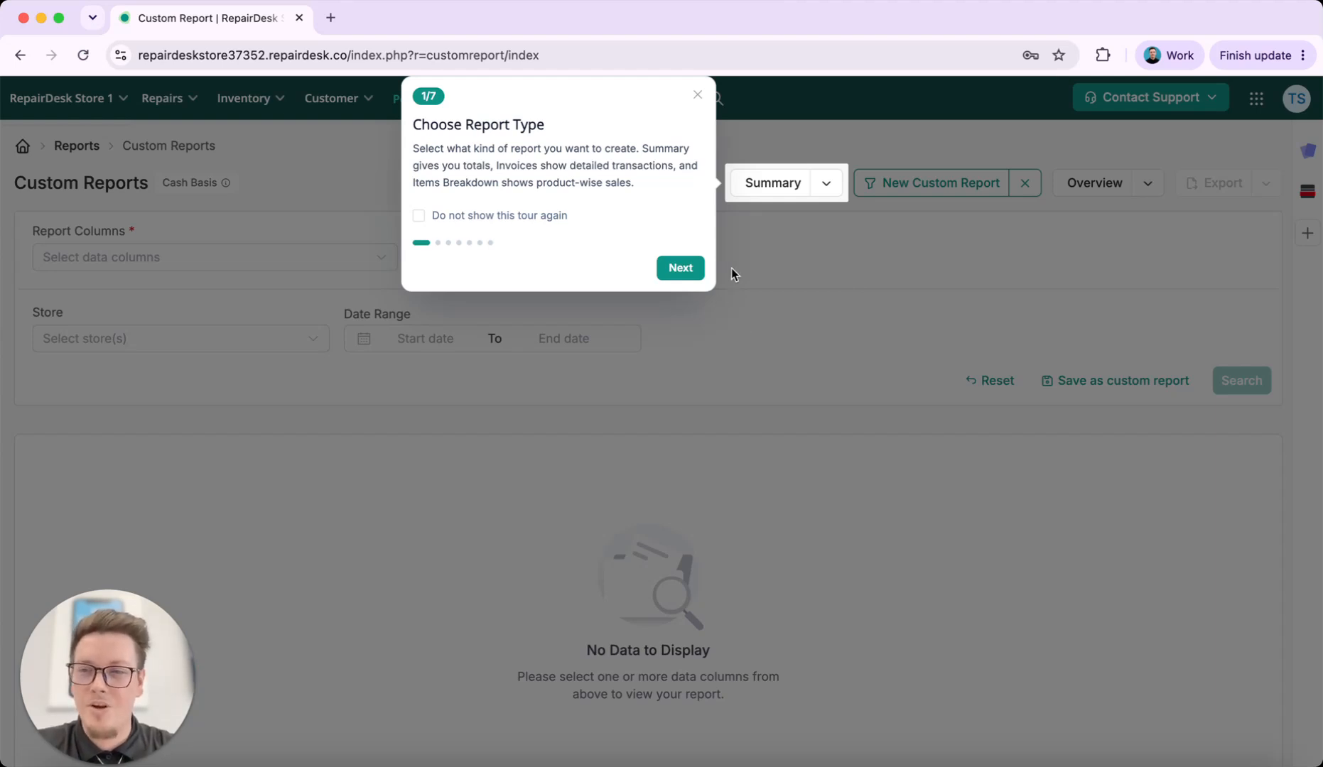
Step: Dismiss the guided tour and check the report types and data columns on offer
click(697, 95)
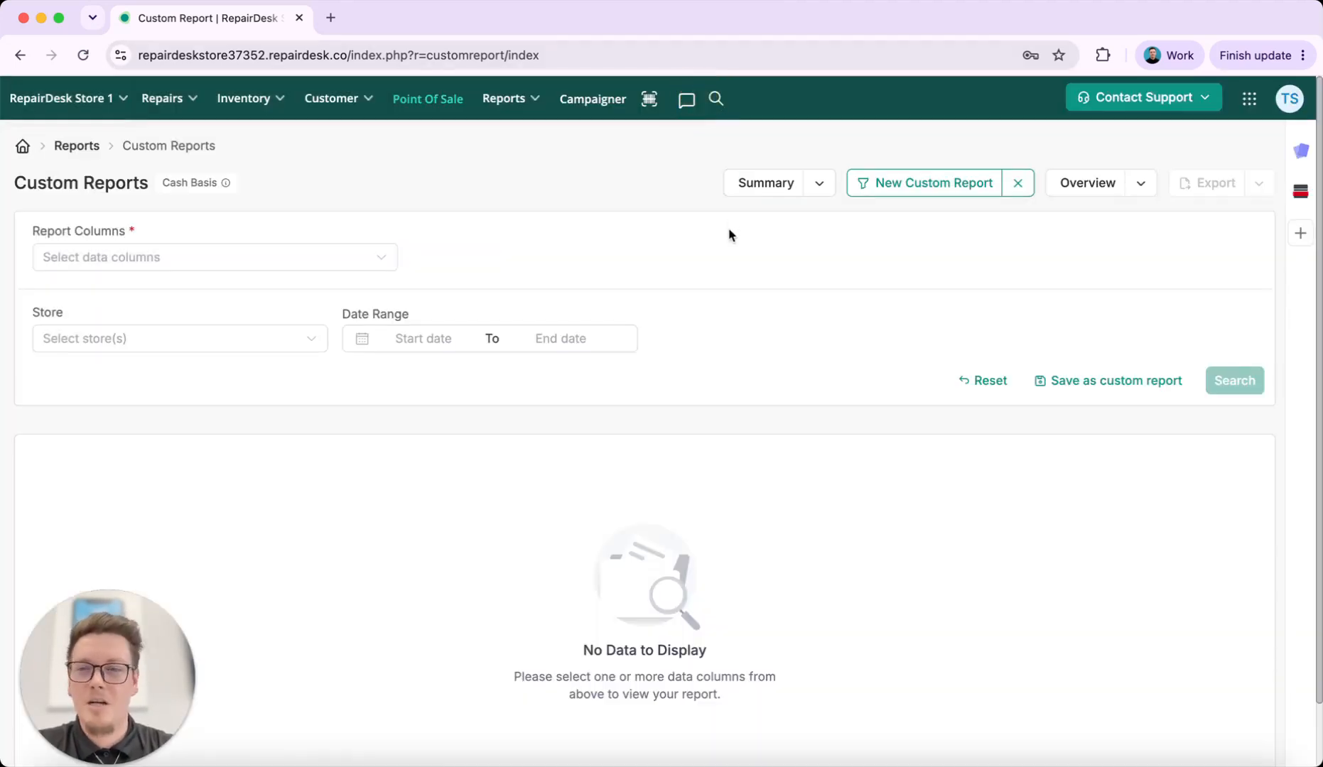
click(821, 183)
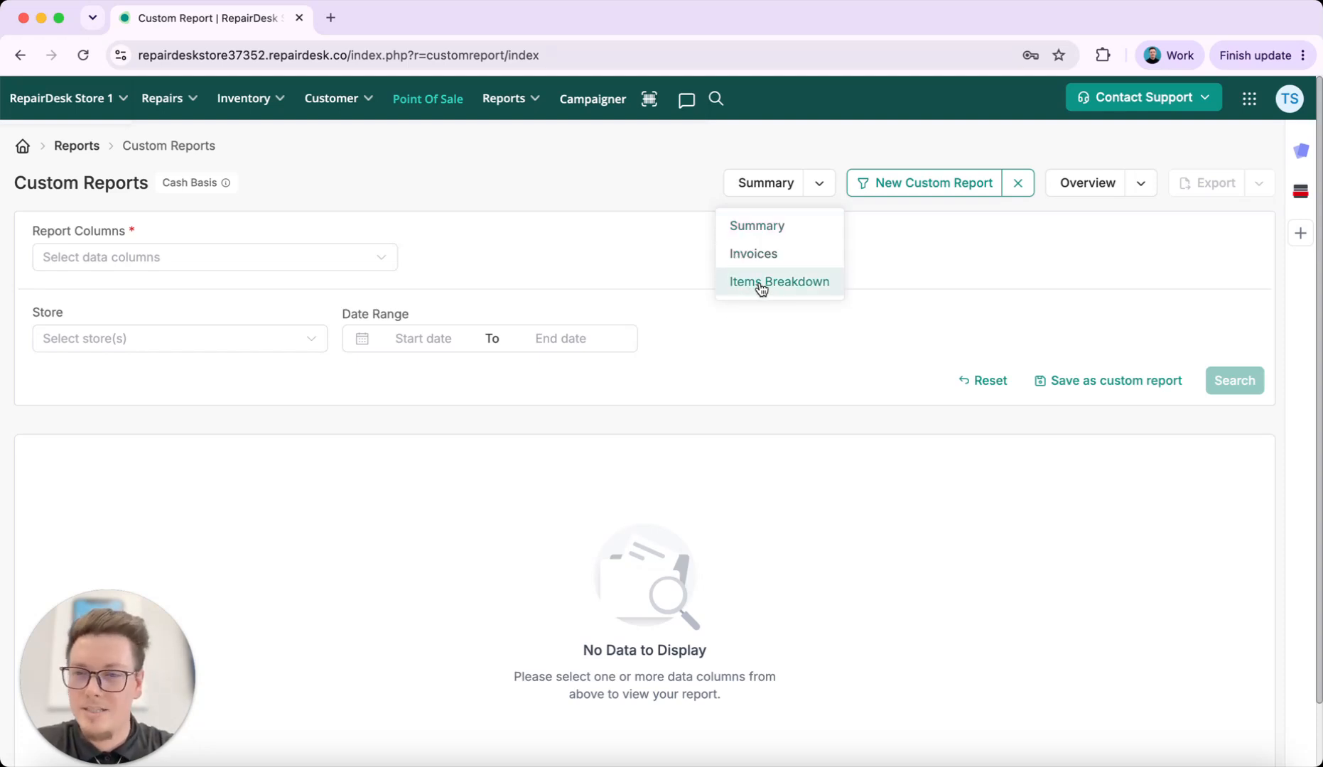
click(309, 259)
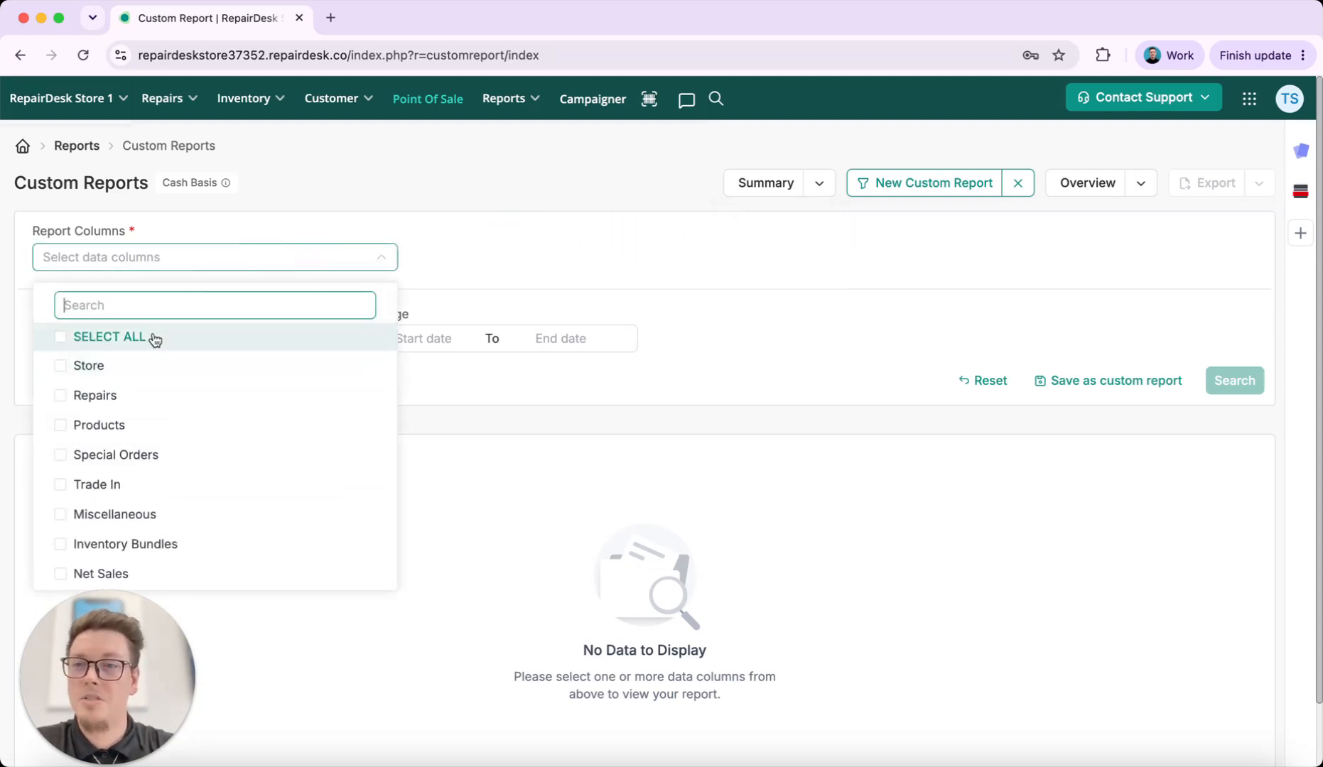
click(476, 270)
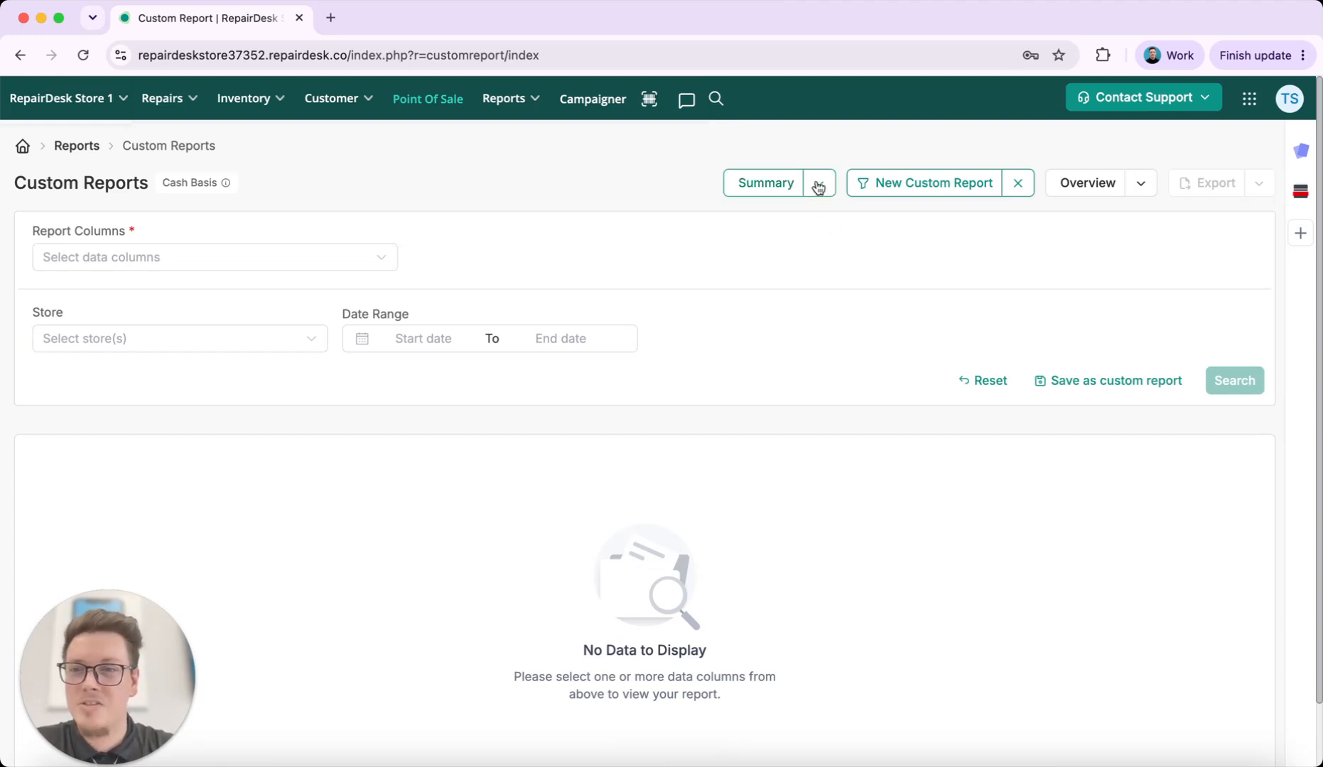
Step: Add the Total Sales, Repairs, Products and Profit Margin (%) columns to the summary report
click(213, 251)
scroll(157, 425, down, 3)
click(141, 393)
scroll(142, 394, up, 5)
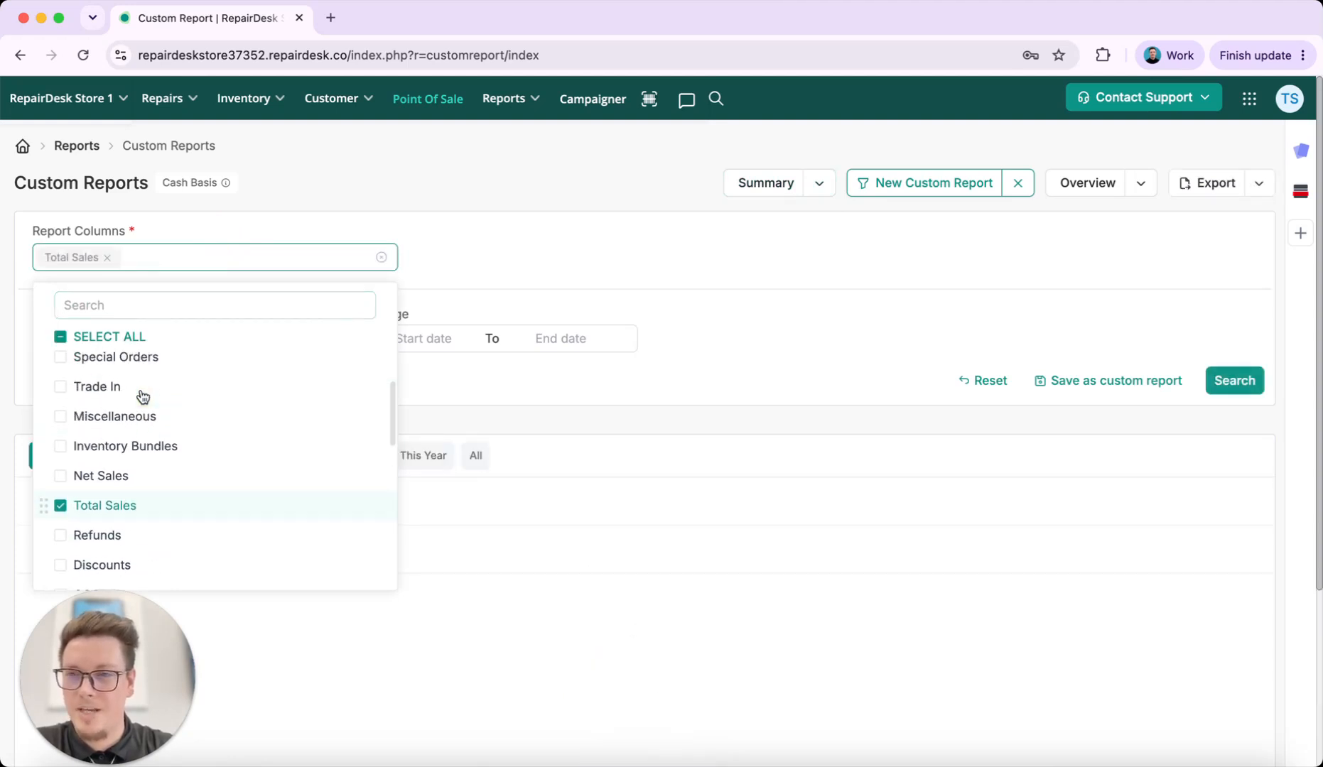
click(169, 405)
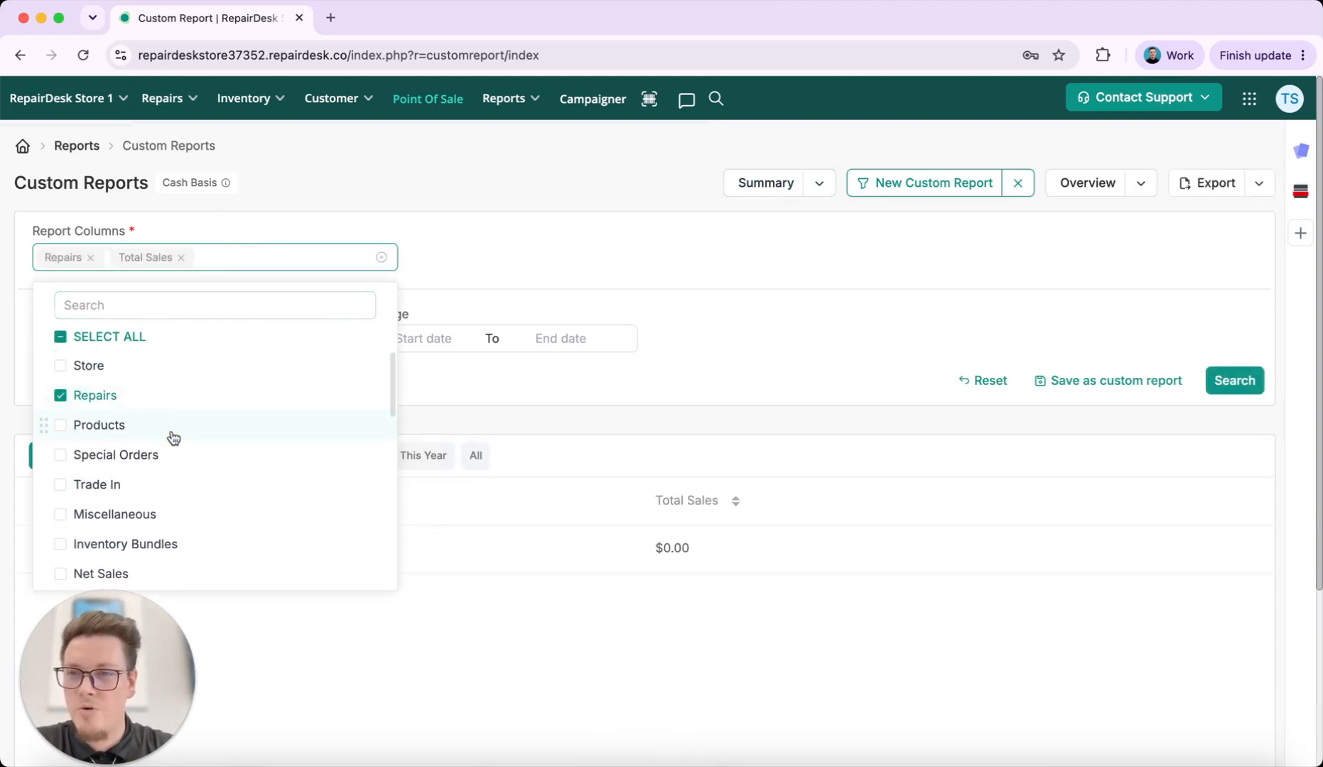
click(173, 439)
scroll(171, 437, down, 5)
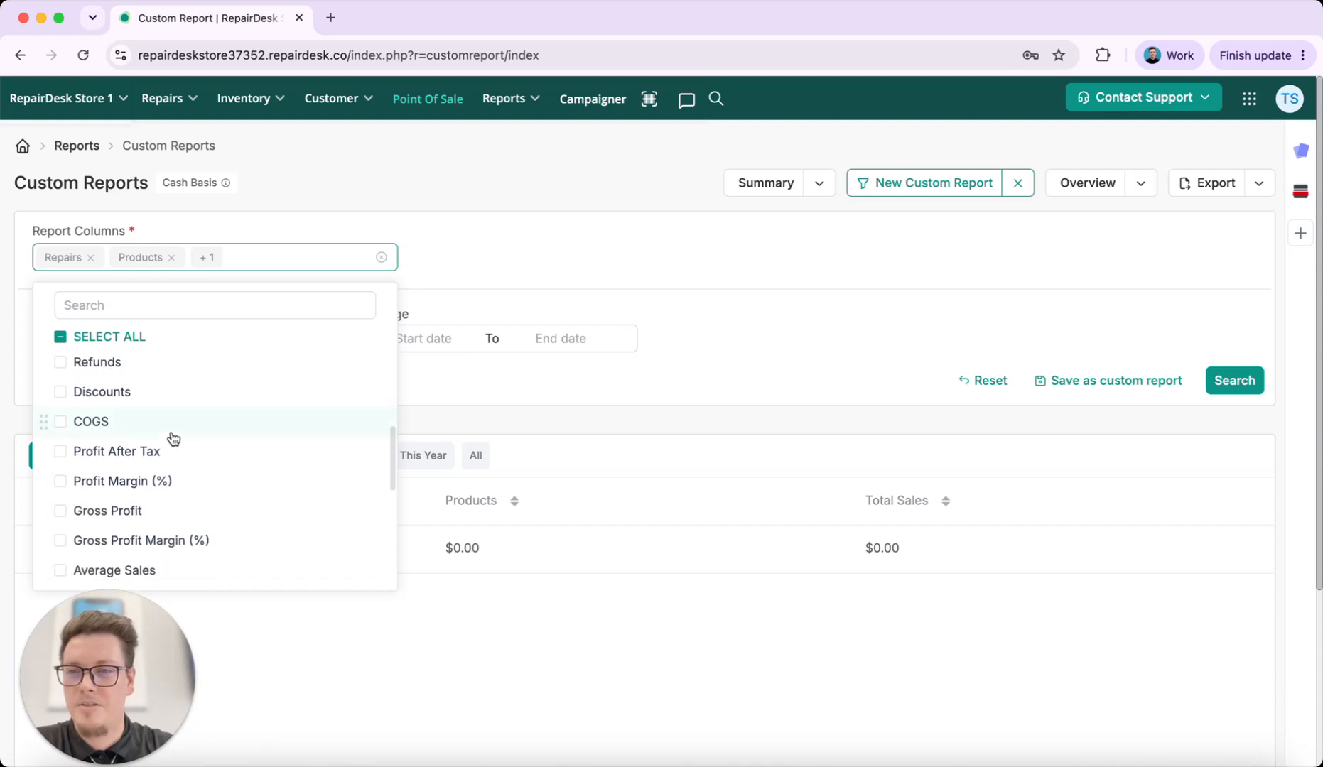
click(174, 494)
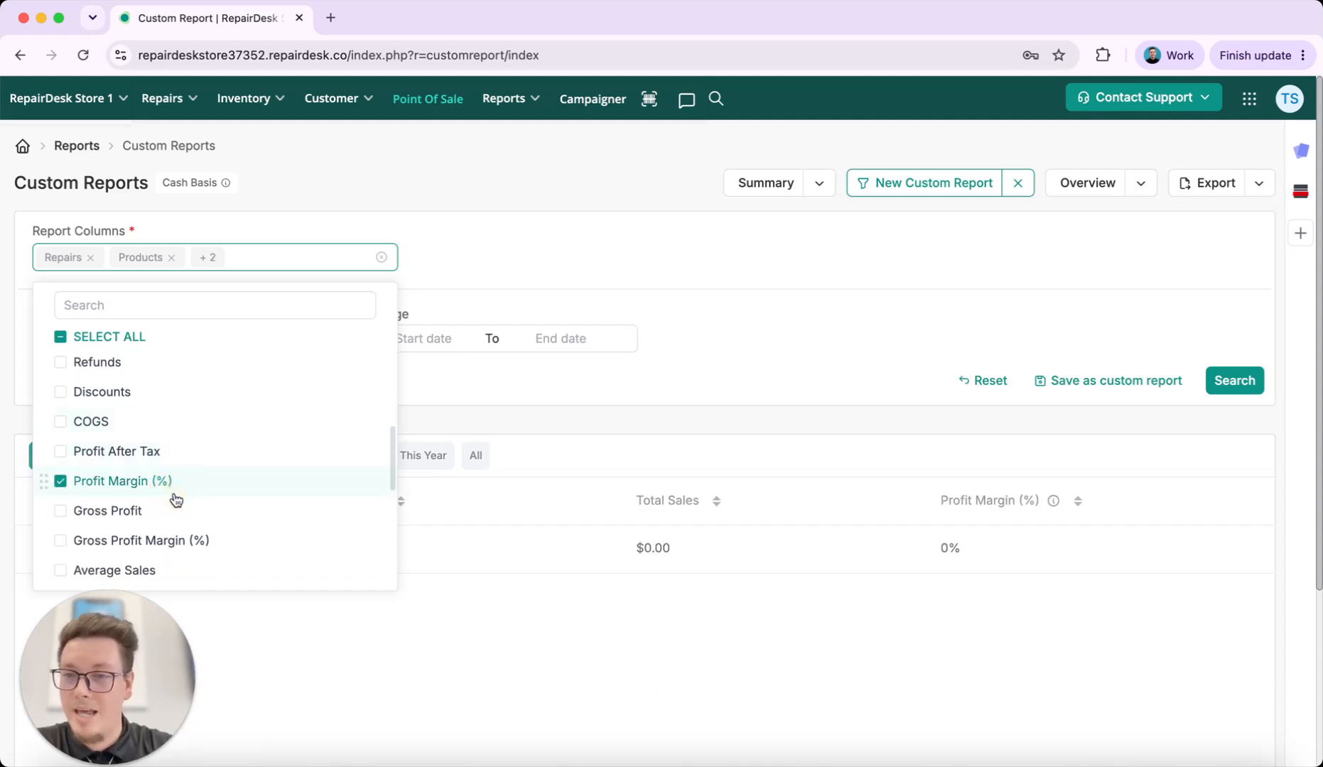
click(922, 363)
Step: Run the summary report for RepairDesk Store 1 over the date range Jul-01-2026 to Jul-31-2026
click(128, 339)
click(146, 447)
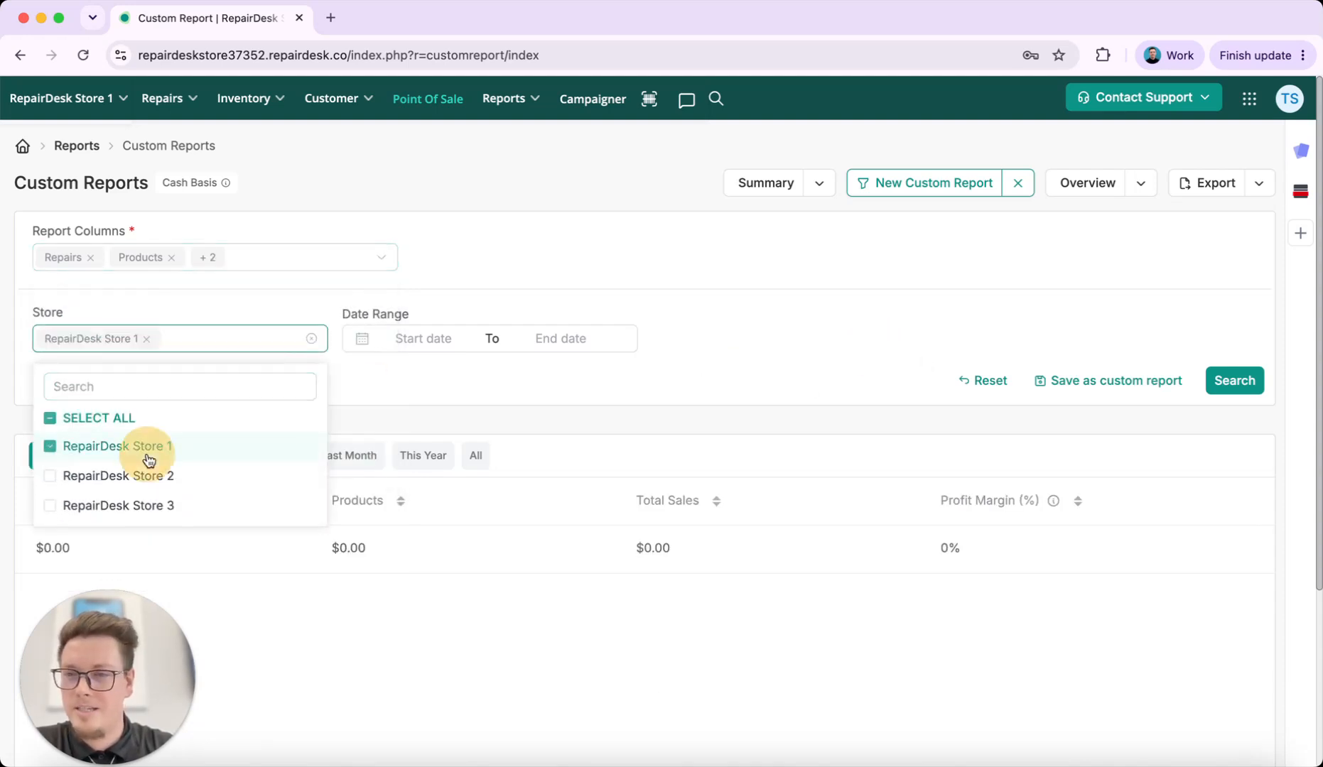
click(430, 339)
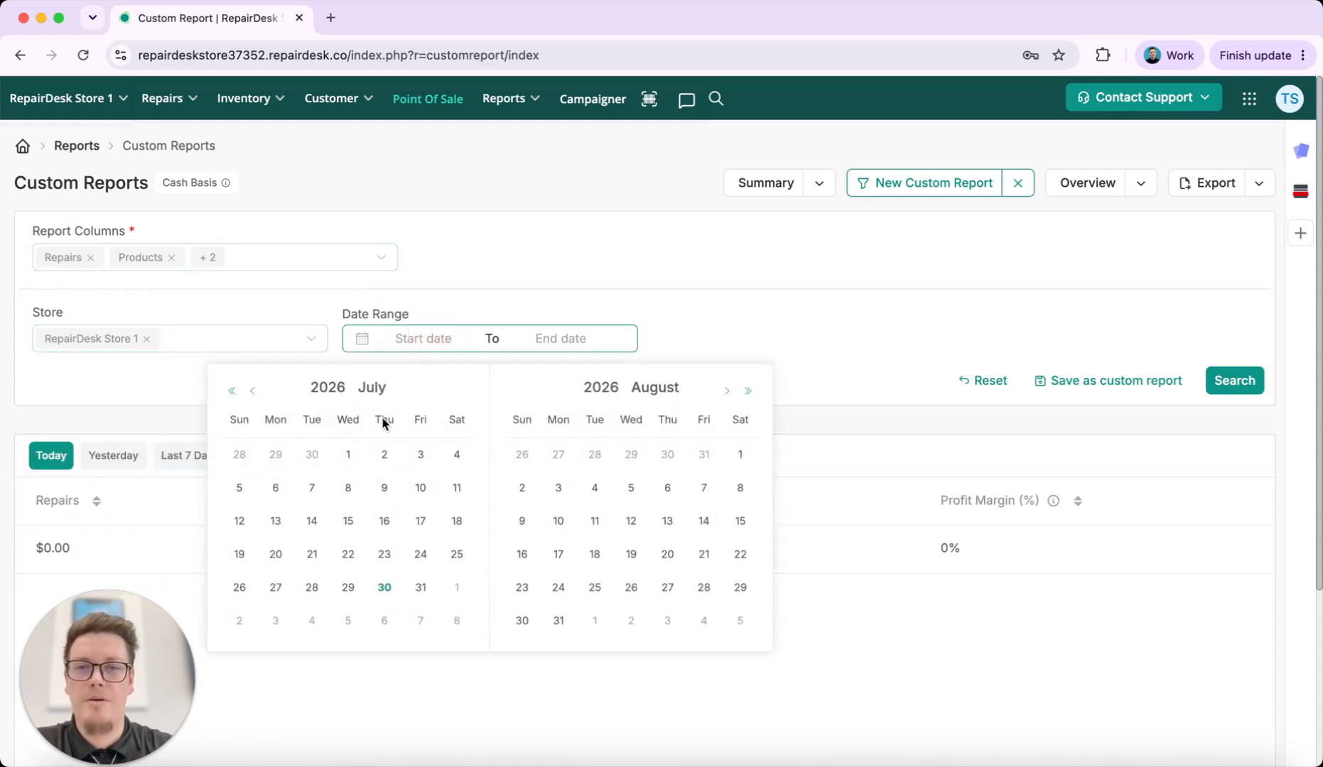
click(348, 455)
click(420, 588)
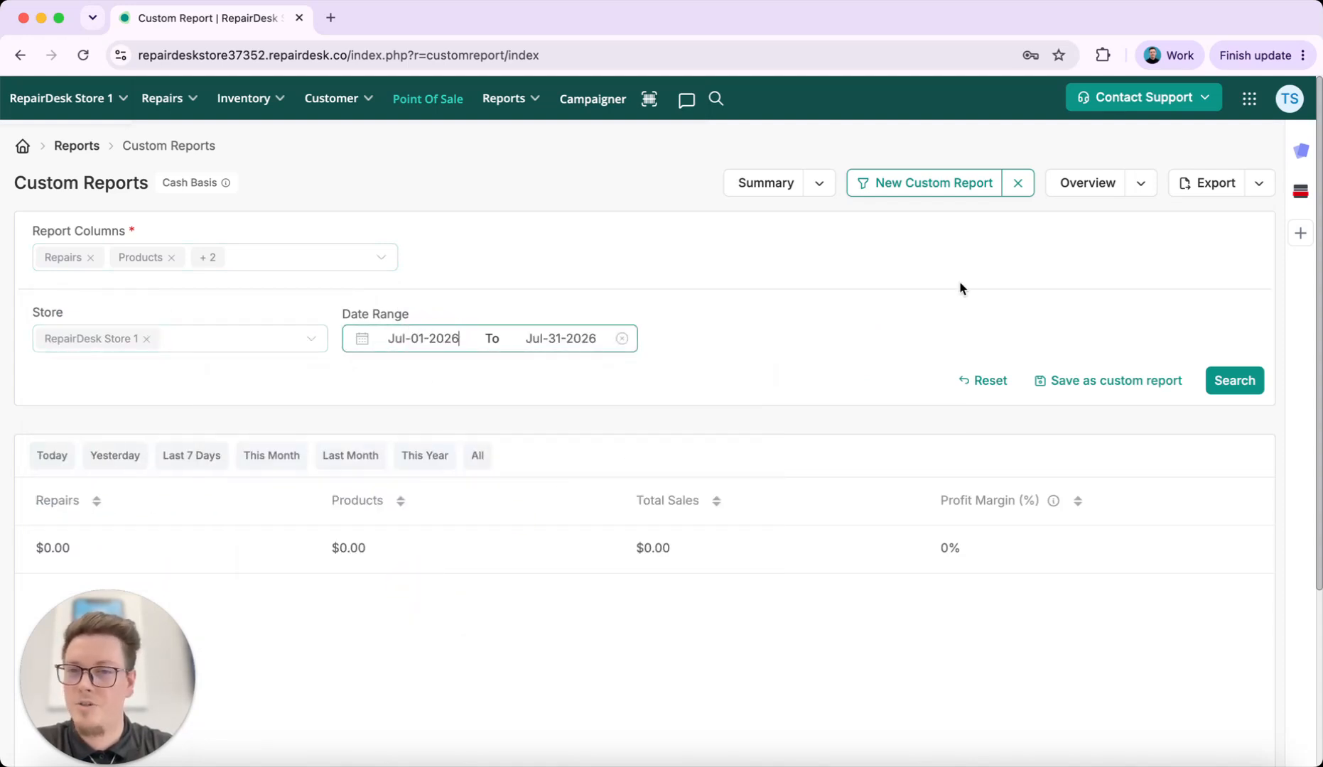
click(1228, 388)
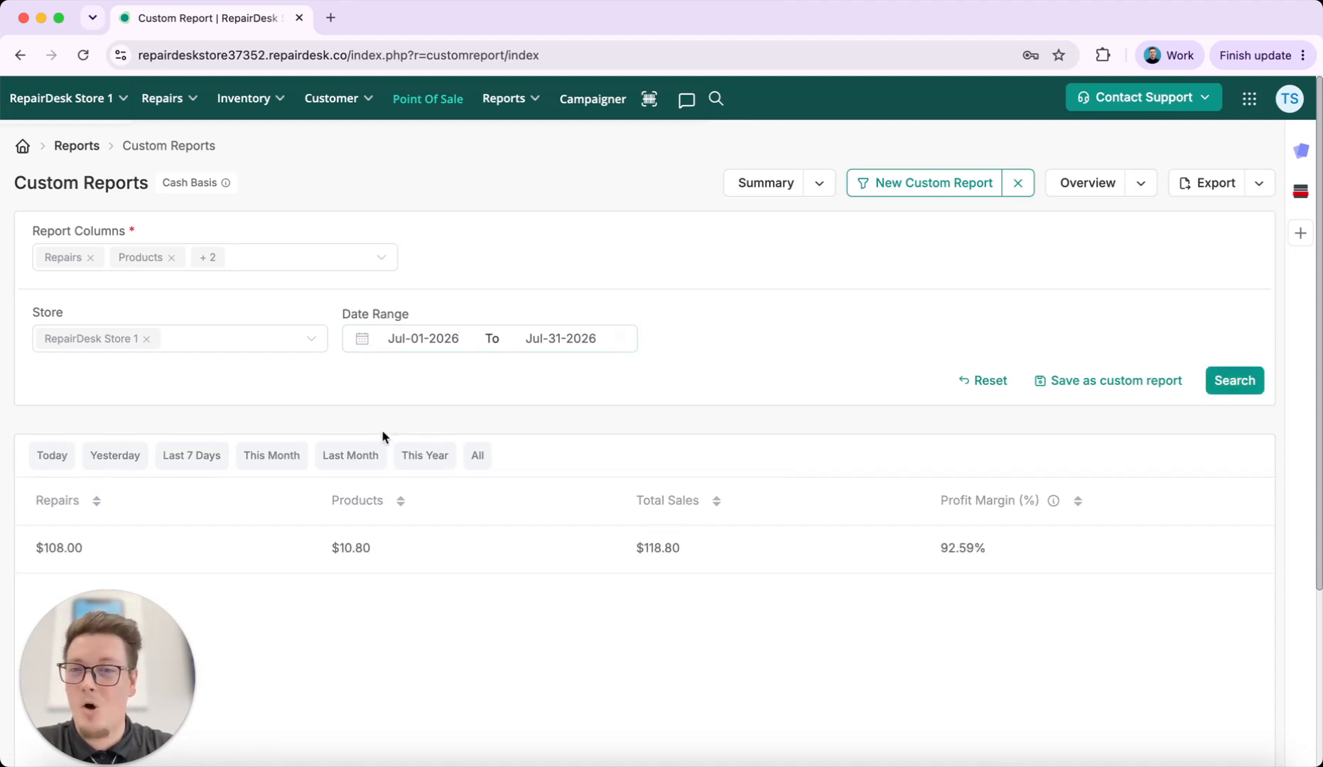
click(1259, 184)
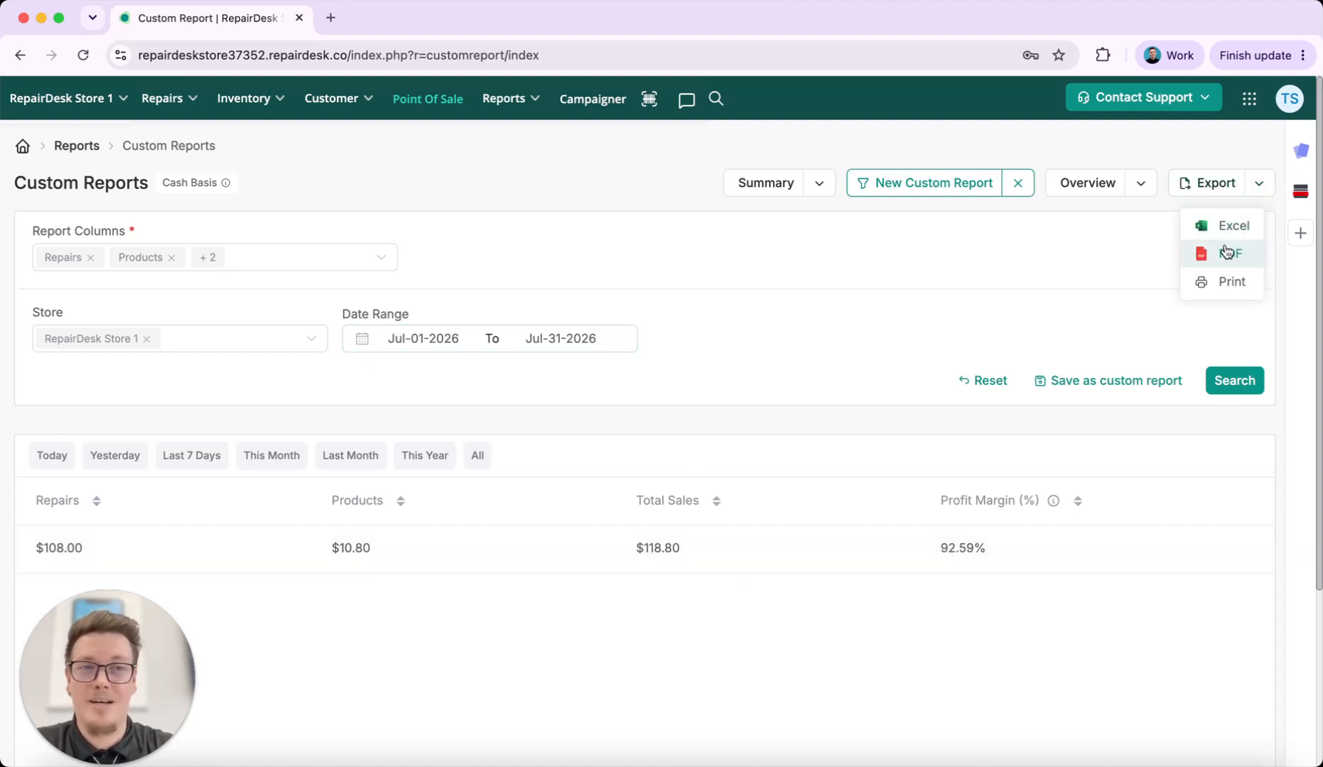
click(1059, 271)
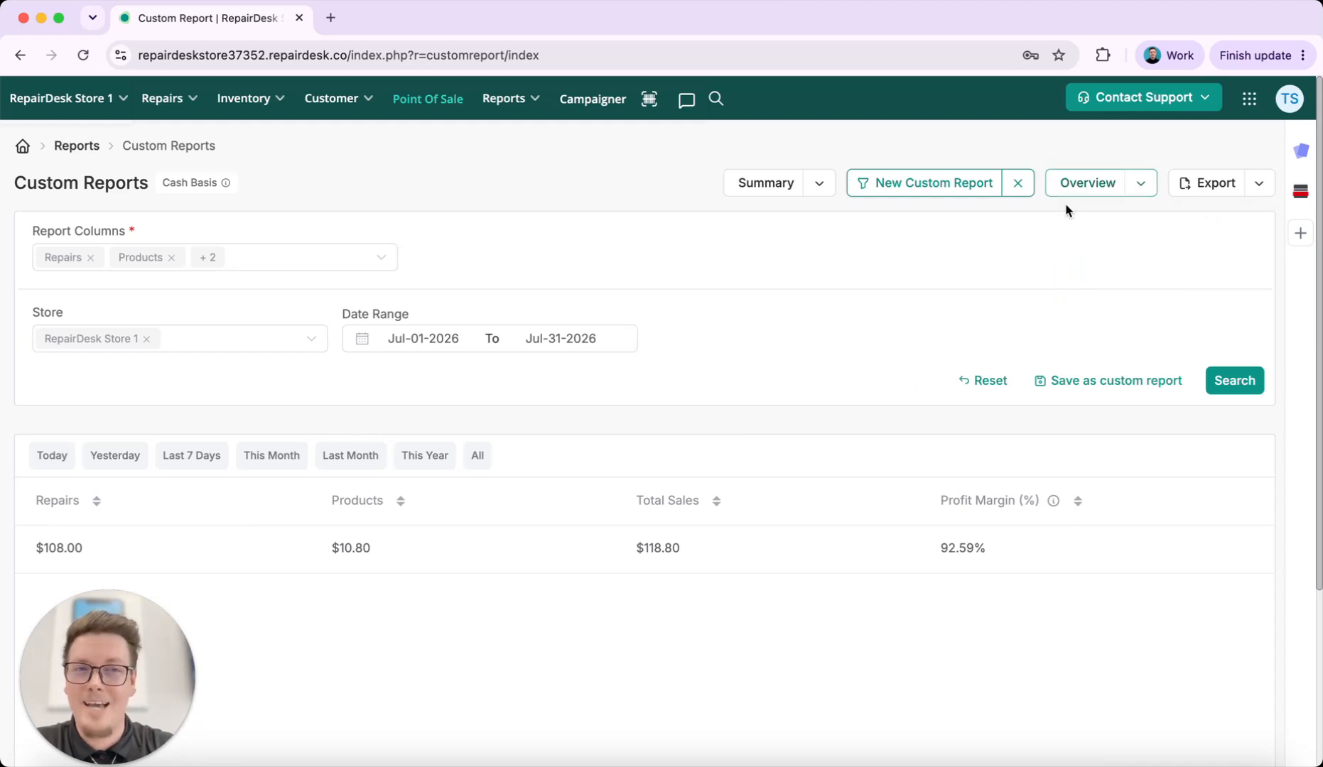
Step: Add Repairs and Total Sales as overview figures above the summary report table
click(1143, 183)
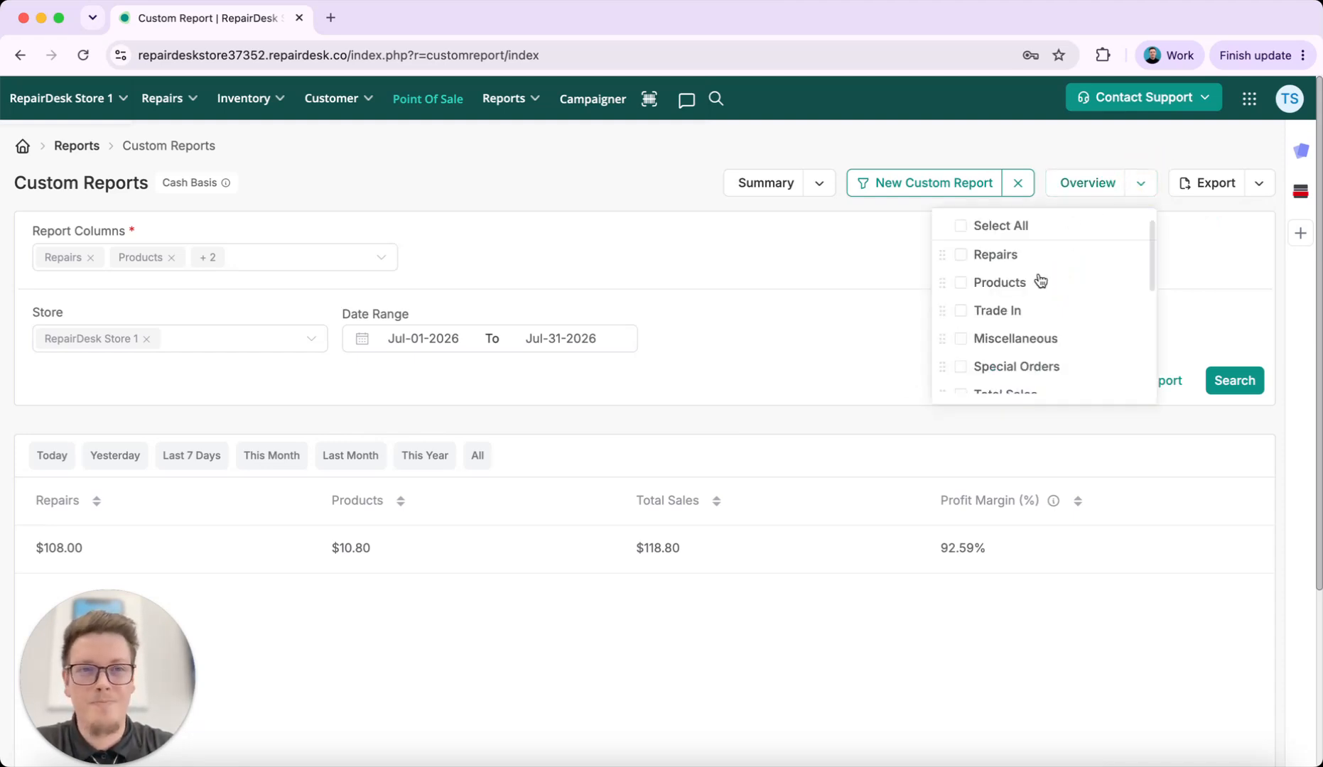
click(995, 258)
scroll(996, 330, down, 2)
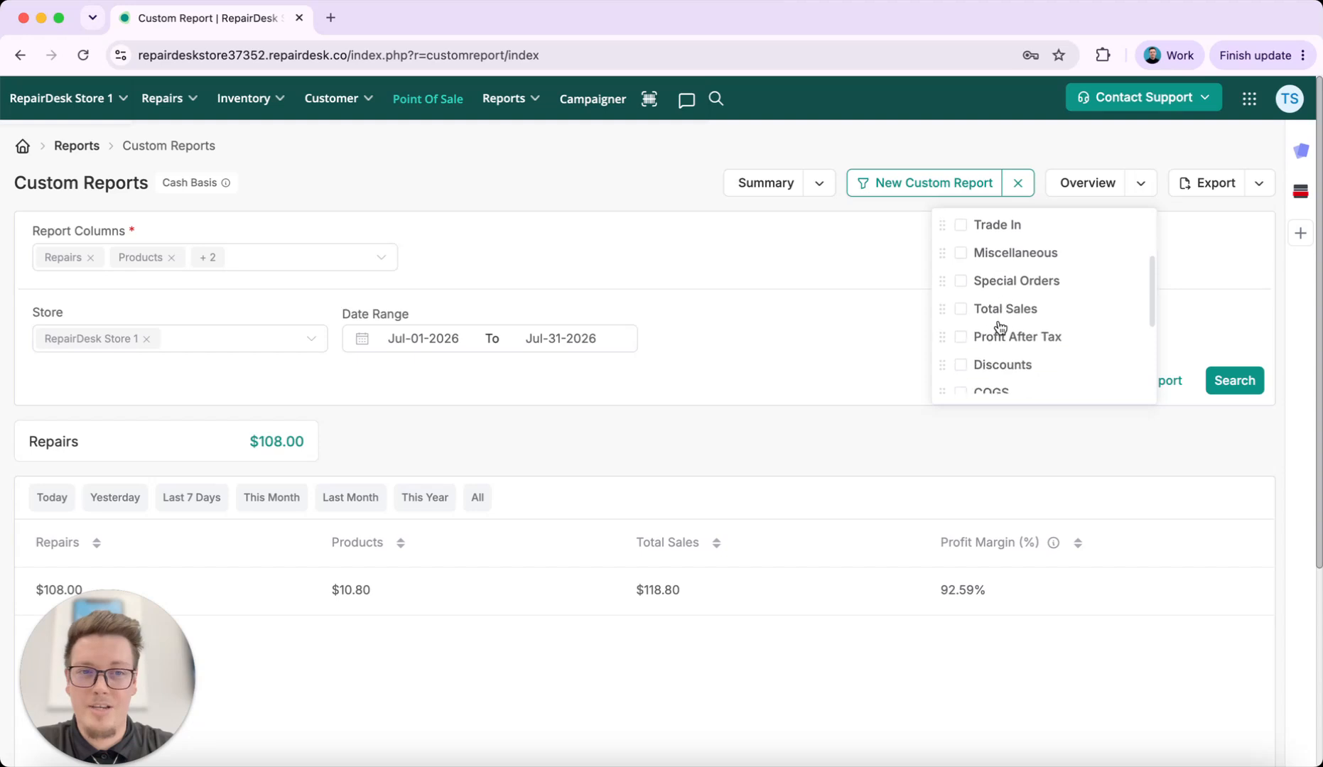
click(1017, 307)
click(812, 432)
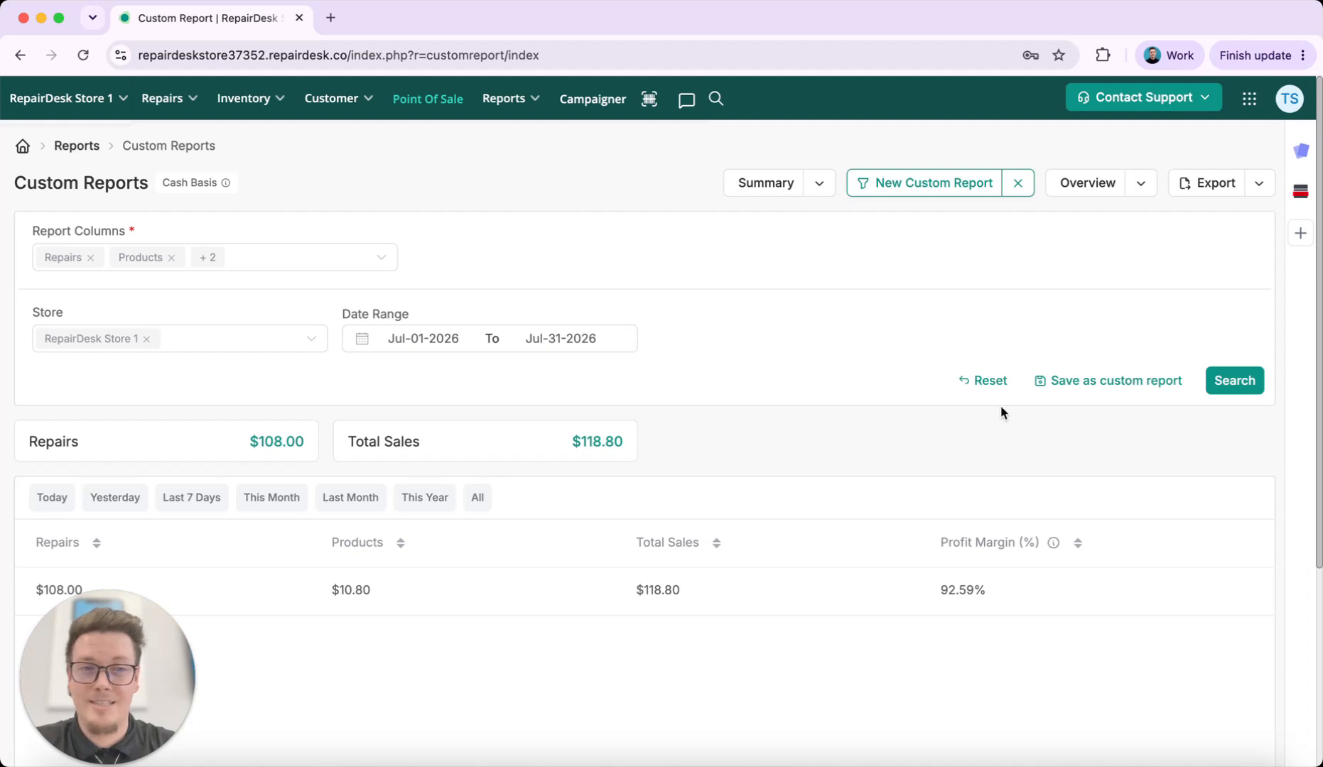
Step: Start saving the report as a custom report named Report 1 with the cube icon and proceed to its sharing options
click(1107, 384)
click(1087, 428)
text(Report 1)
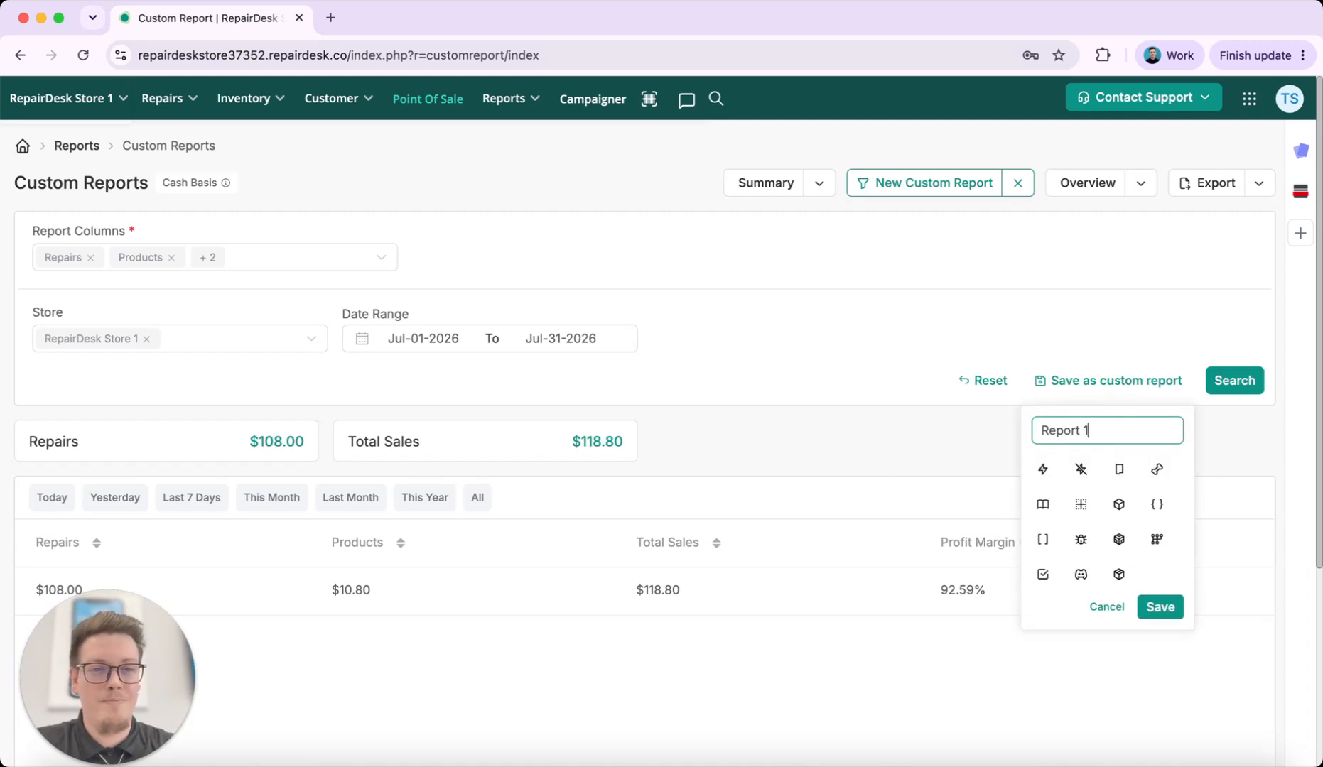
click(1118, 504)
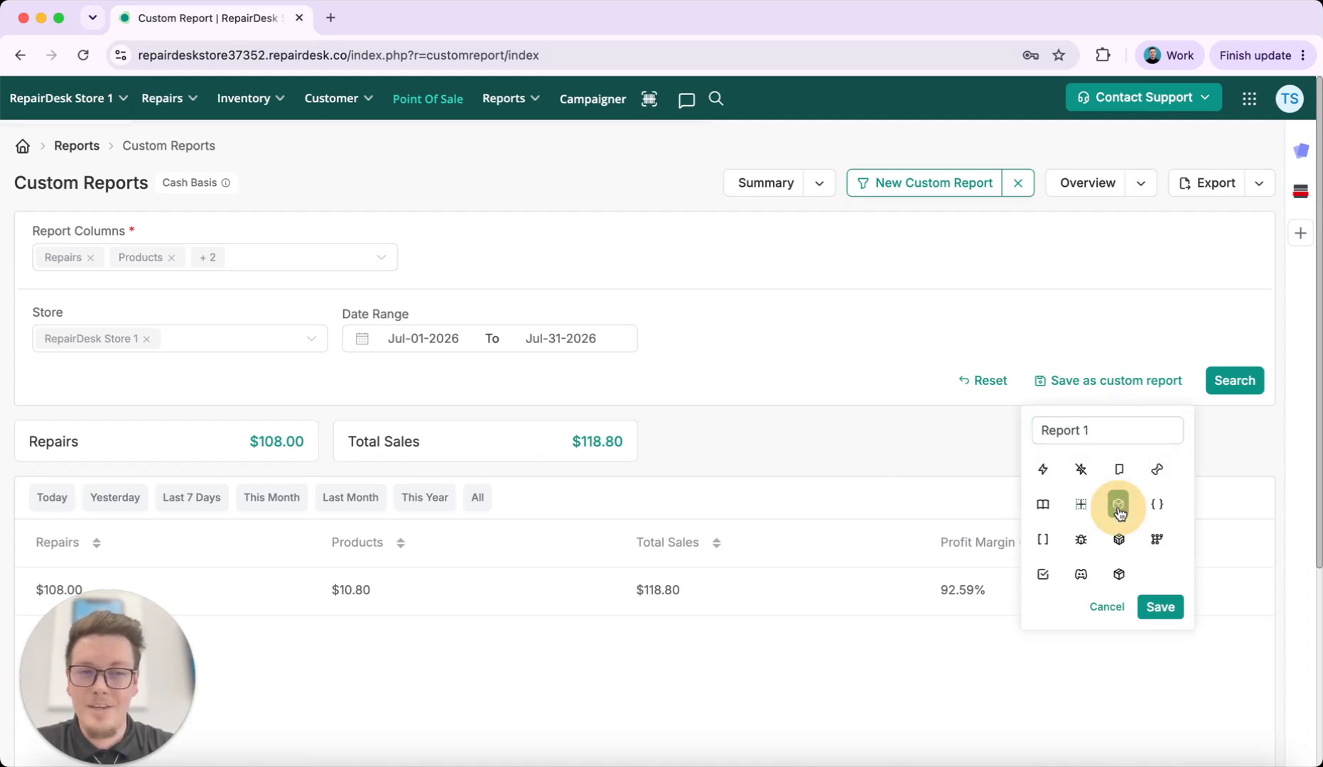
click(1158, 608)
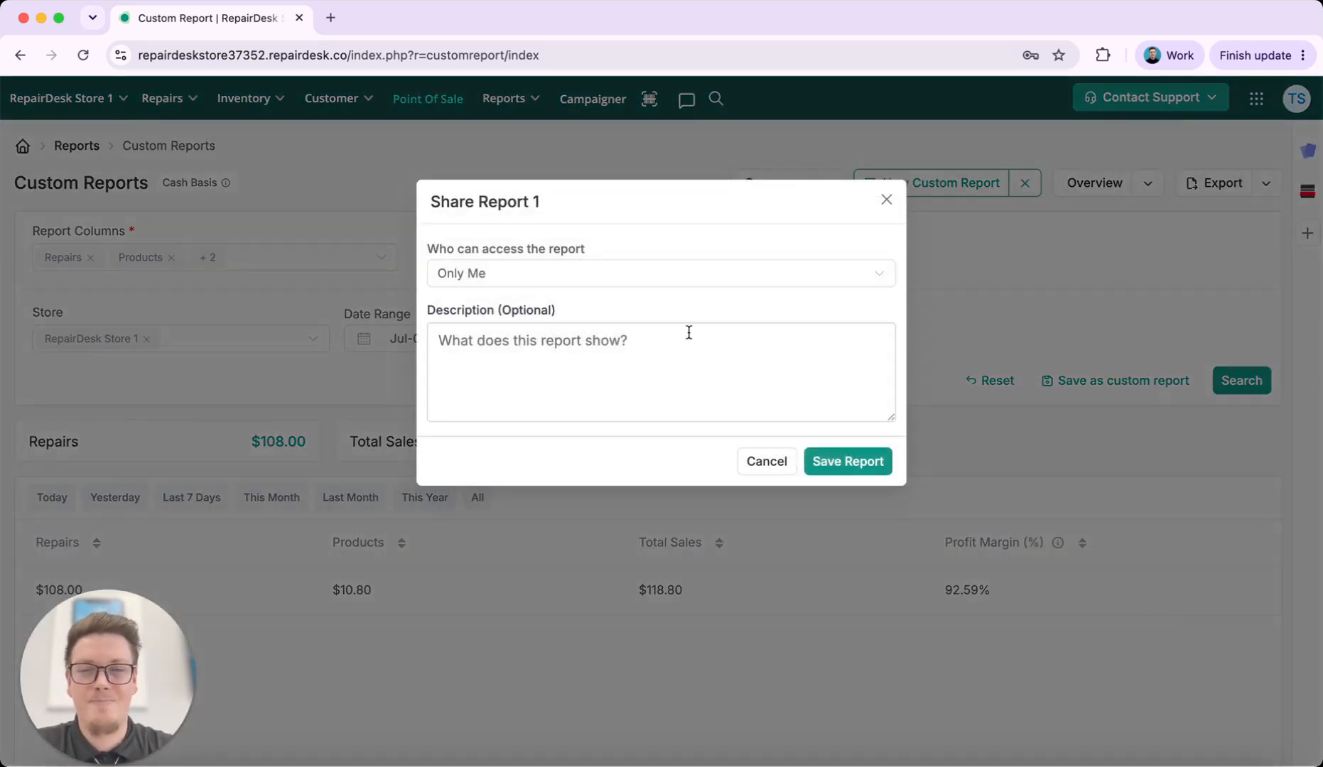
Step: Try Roles as the access setting for Report 1 and cancel the sharing dialog
click(714, 286)
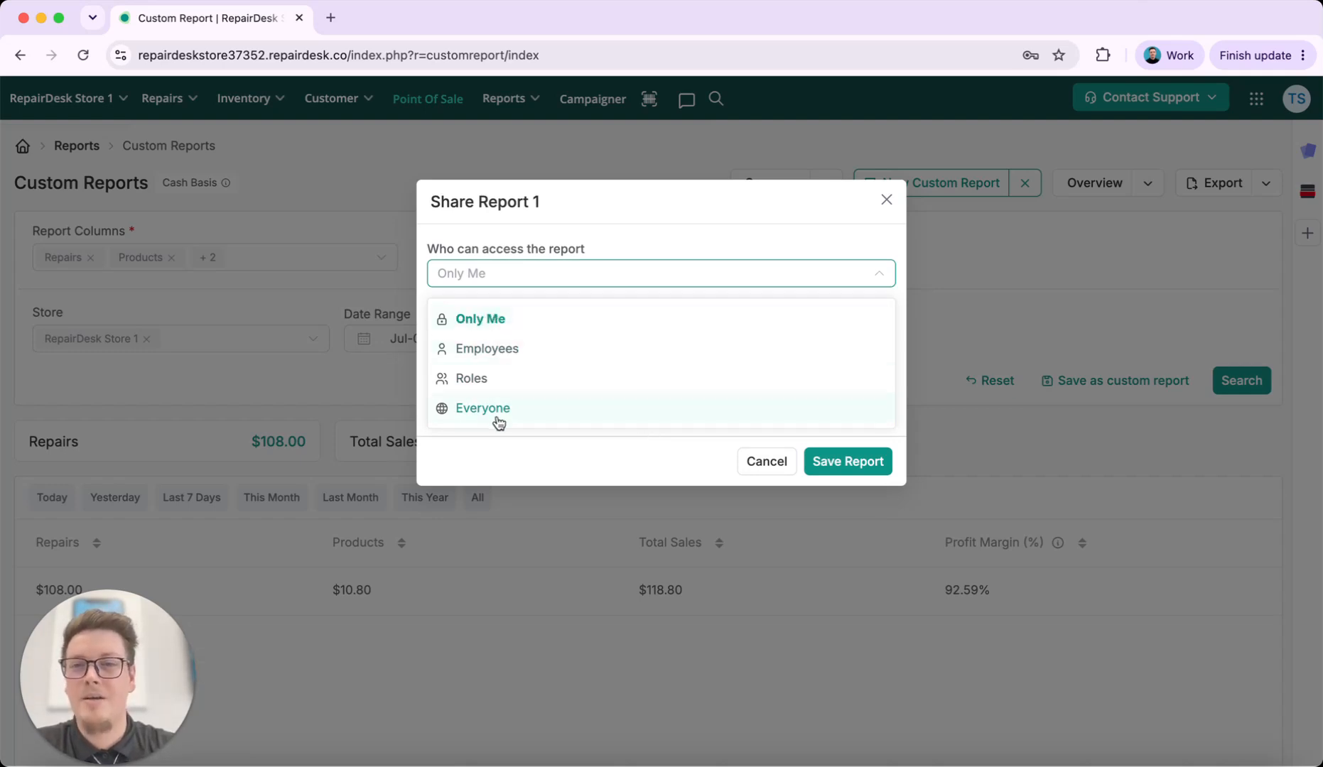
click(486, 379)
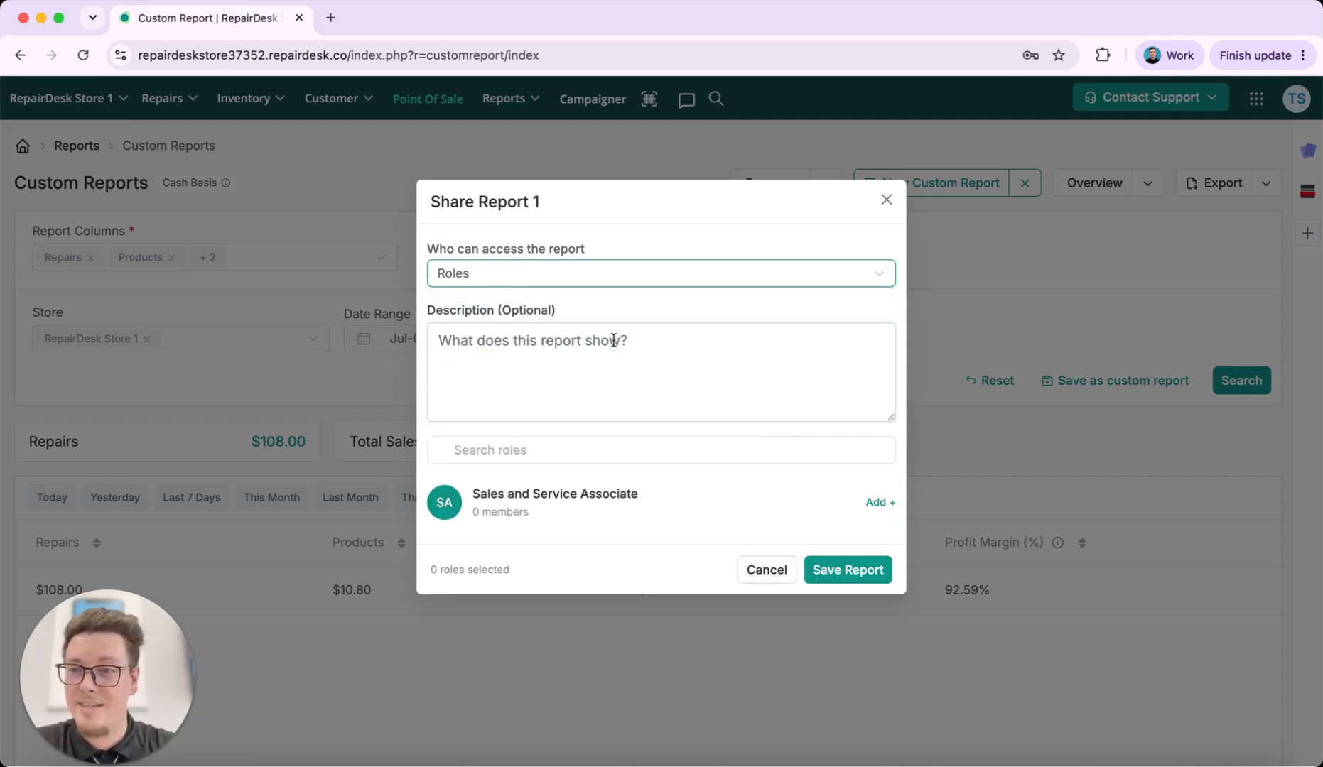
click(766, 577)
Step: Switch the report type to Invoices and add the ID, Customer, Item Type and Tax columns
click(790, 193)
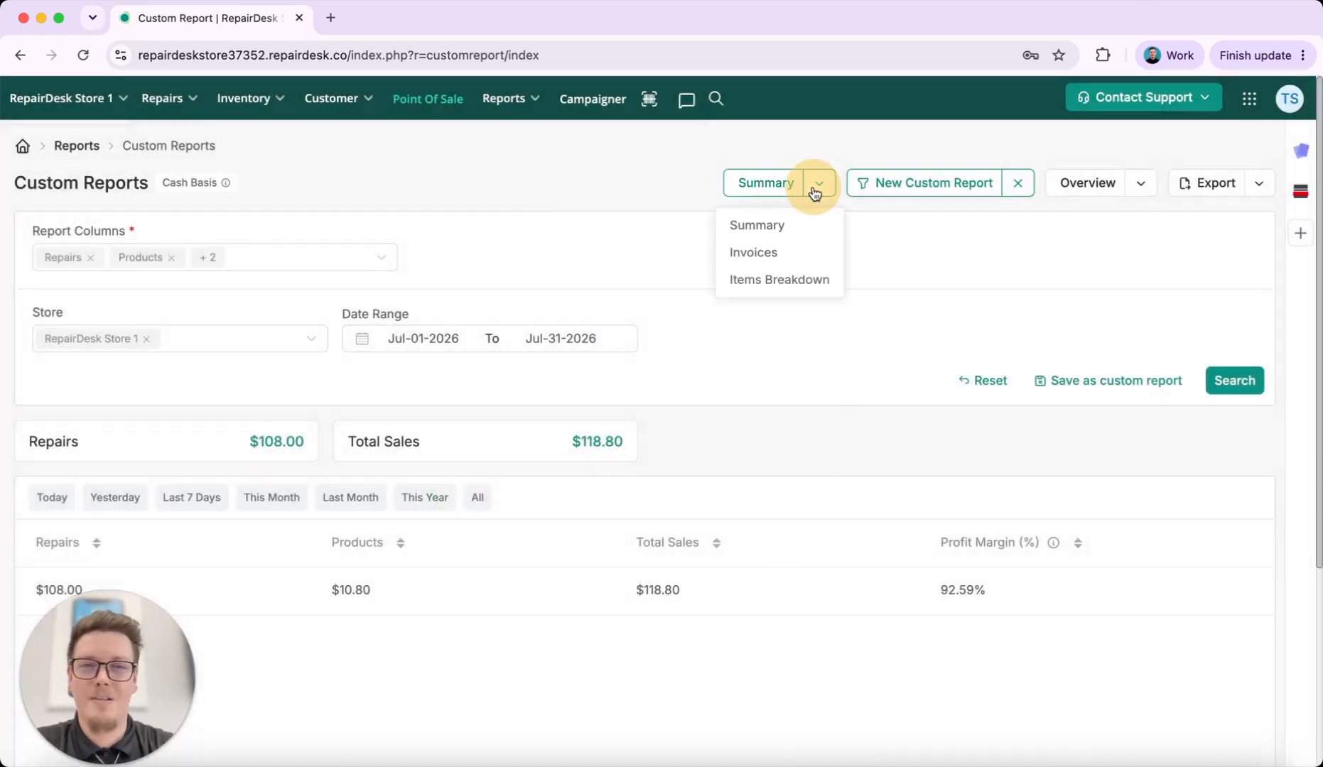
click(781, 264)
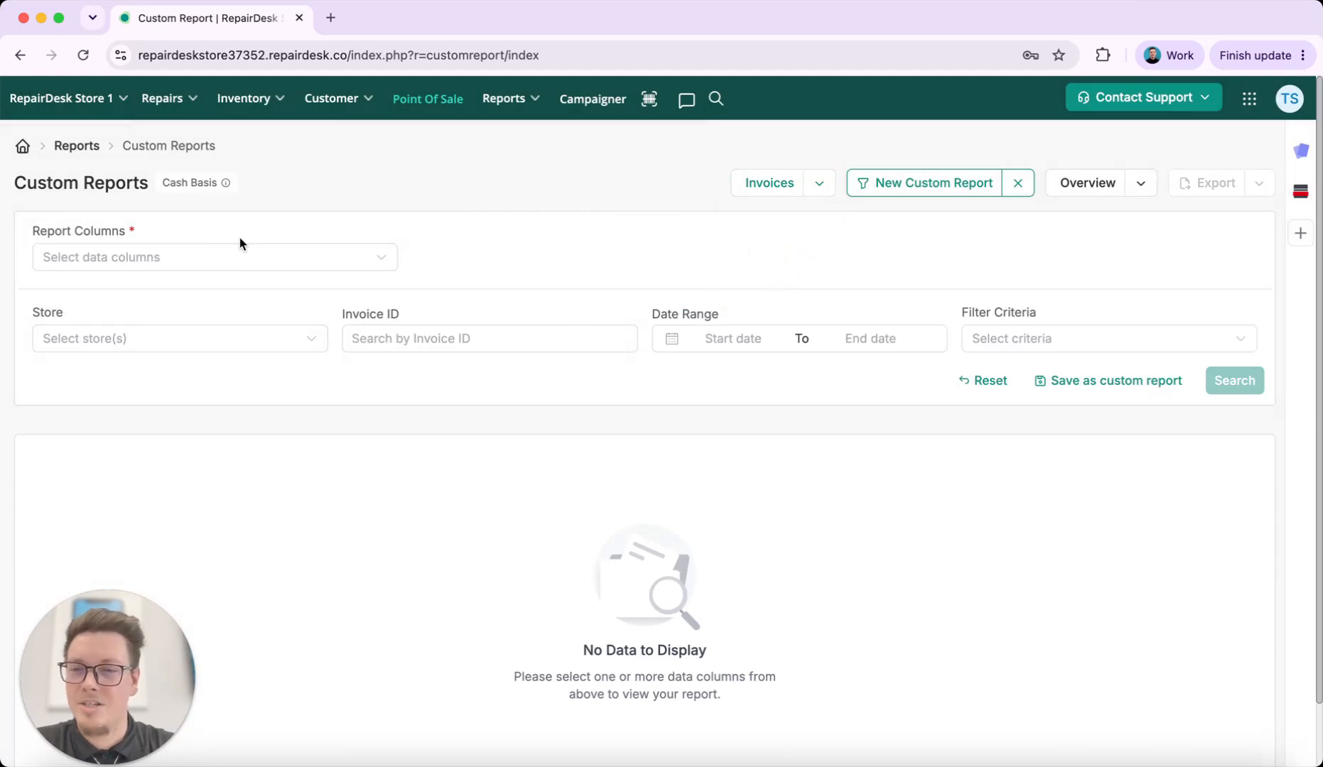
click(239, 261)
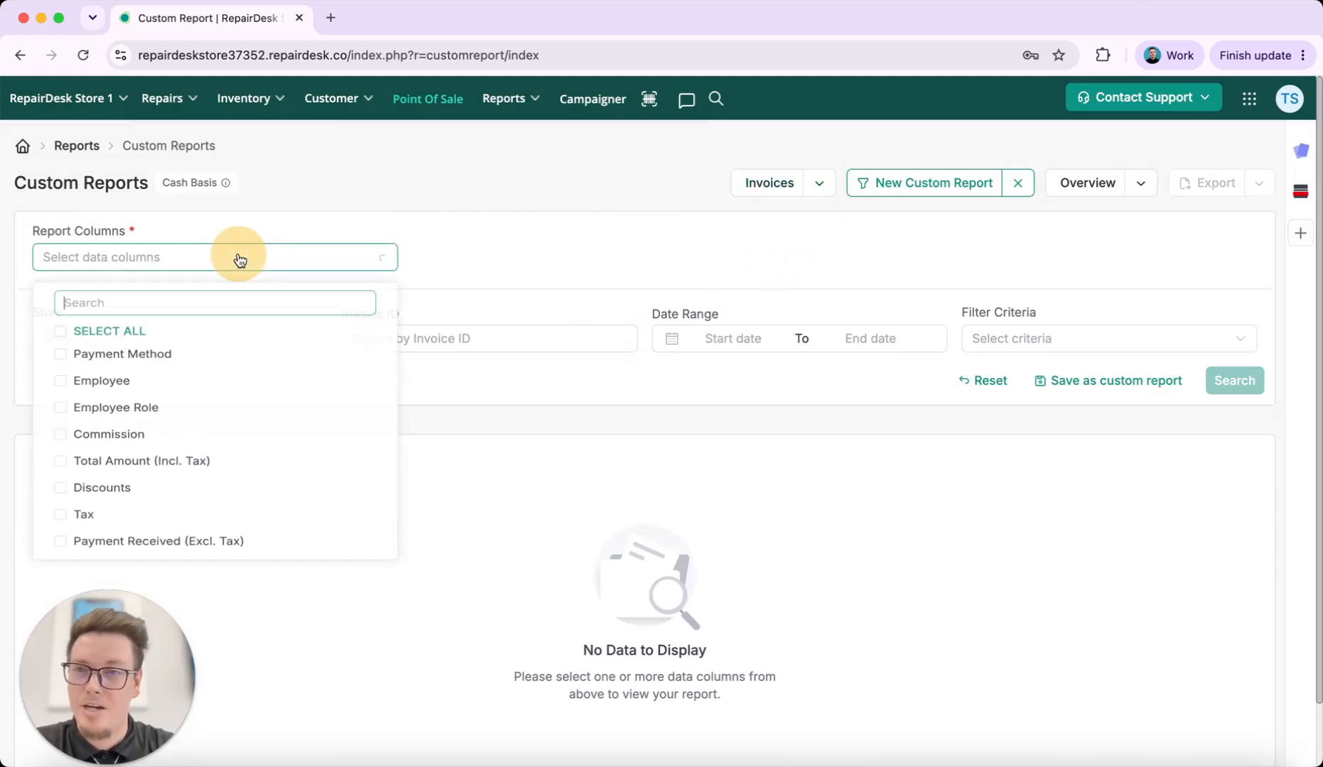
scroll(169, 434, down, 2)
scroll(169, 433, up, 3)
scroll(168, 434, up, 3)
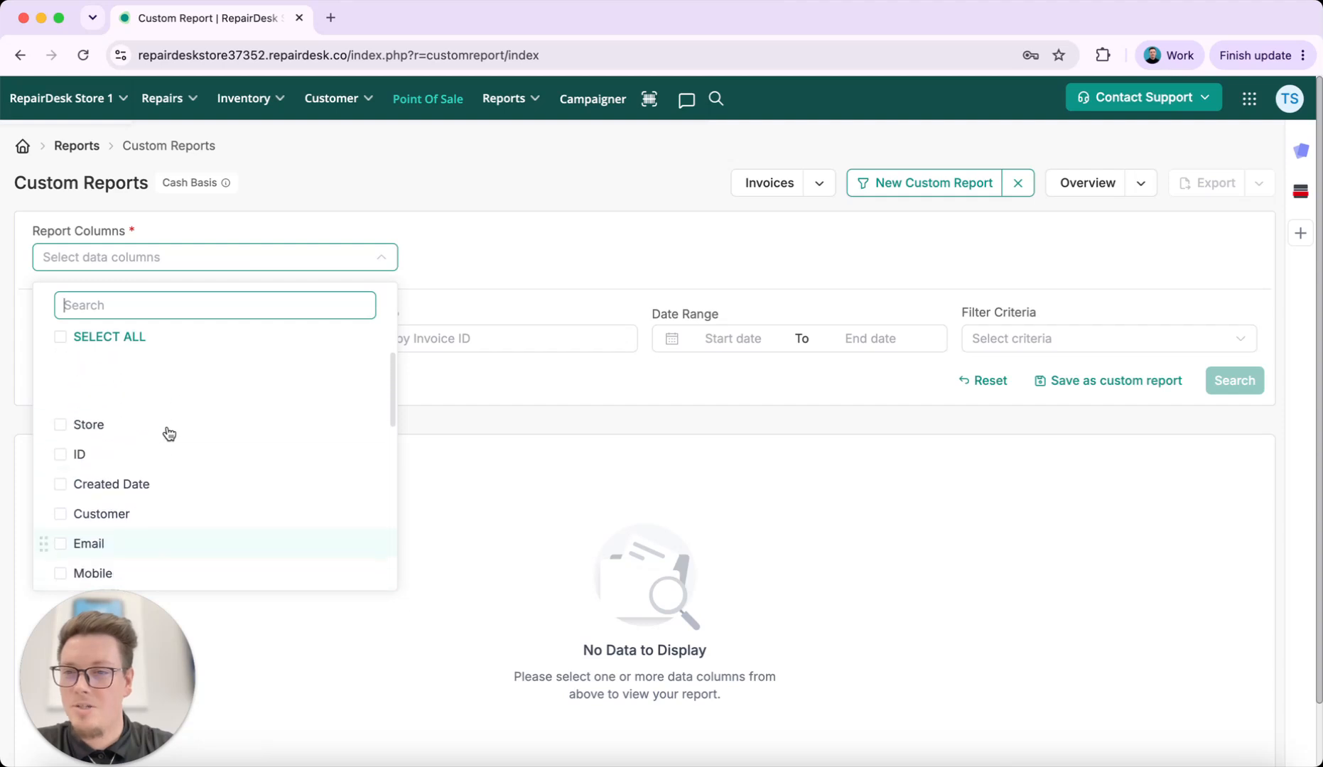
click(84, 398)
scroll(175, 521, down, 1)
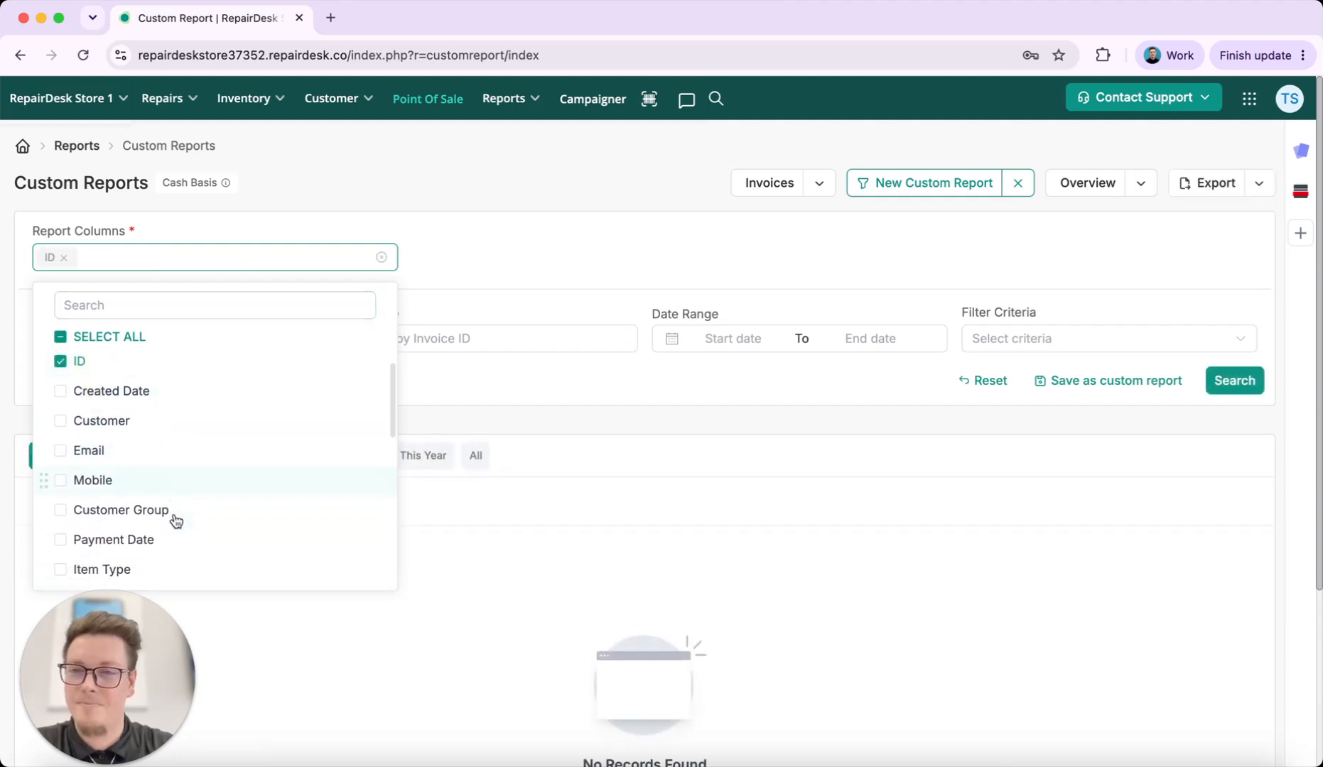
click(182, 419)
scroll(185, 496, down, 2)
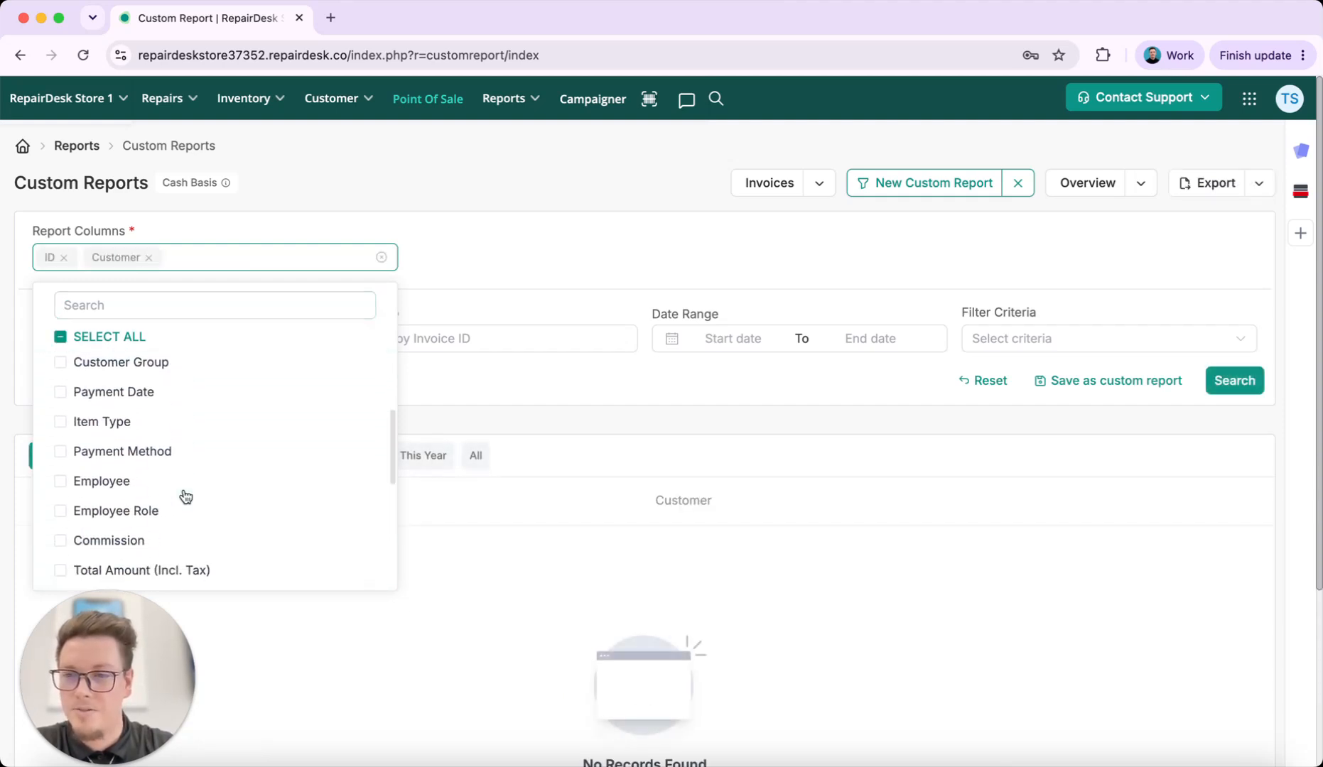
click(185, 430)
scroll(207, 493, down, 3)
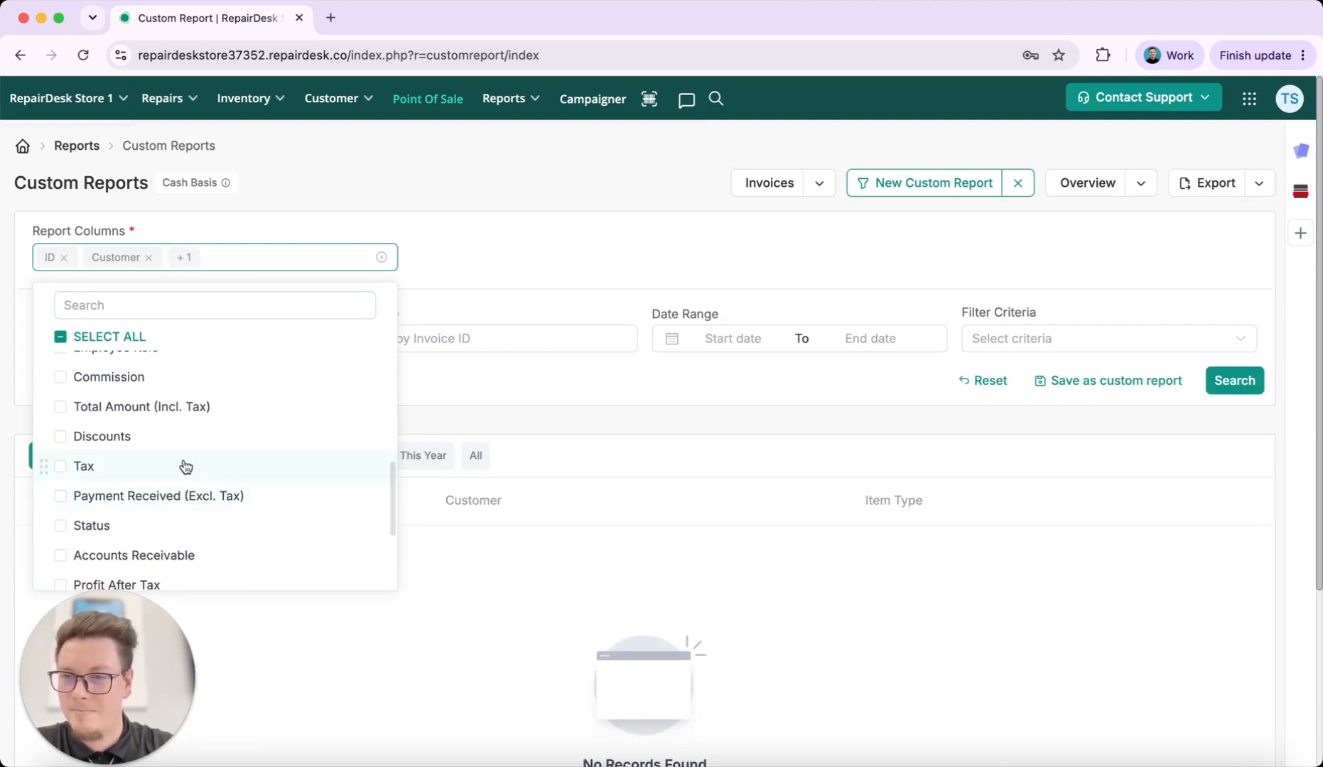
click(184, 465)
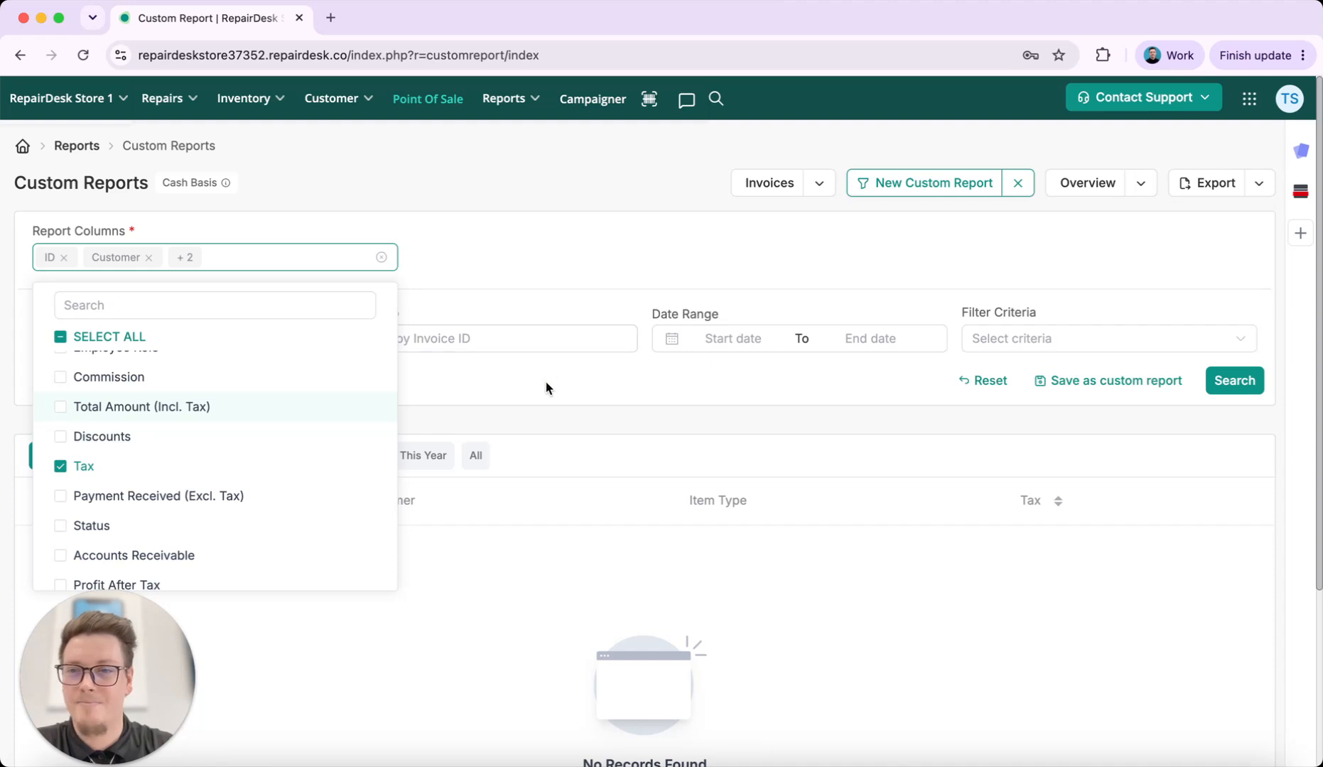
click(543, 385)
Step: Limit the invoices report to RepairDesk Store 1 and the date range Jul-01-2026 to Jul-31-2026
click(187, 338)
click(169, 447)
click(479, 374)
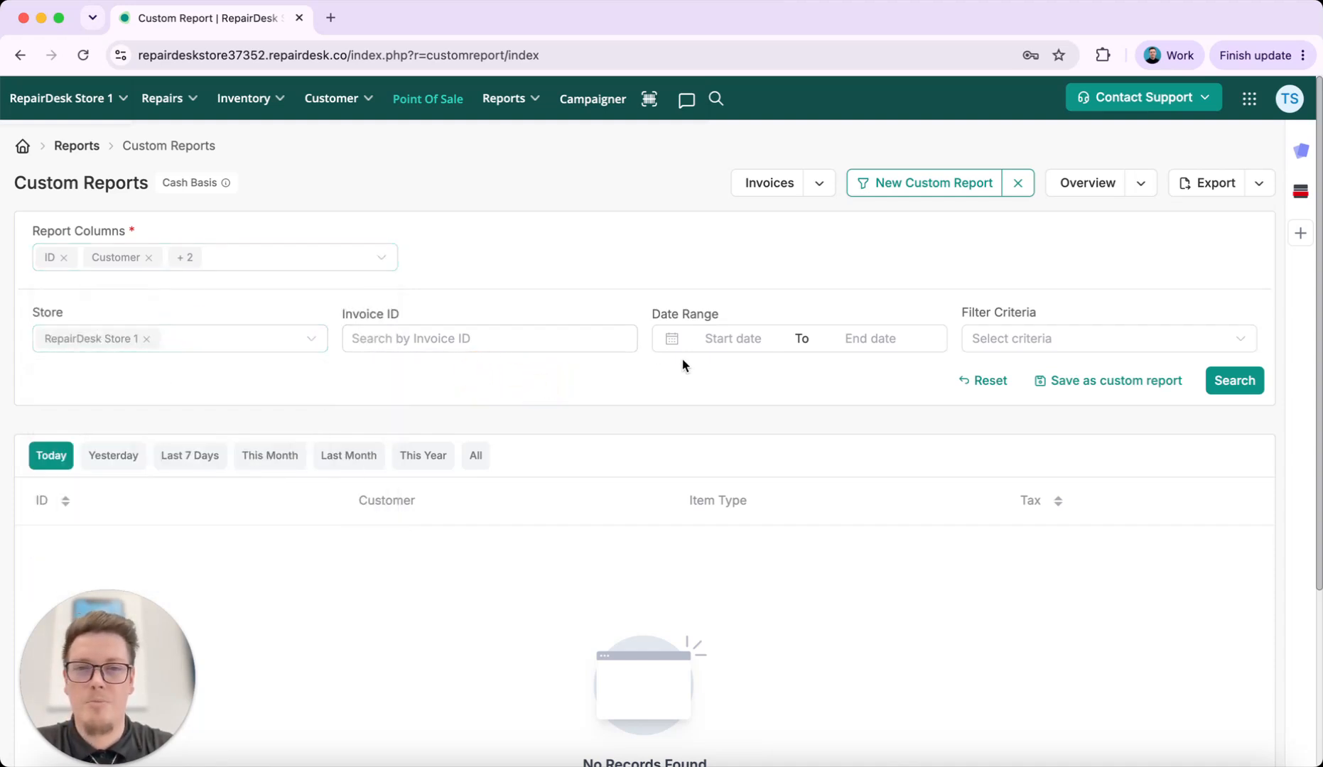
click(733, 338)
click(658, 455)
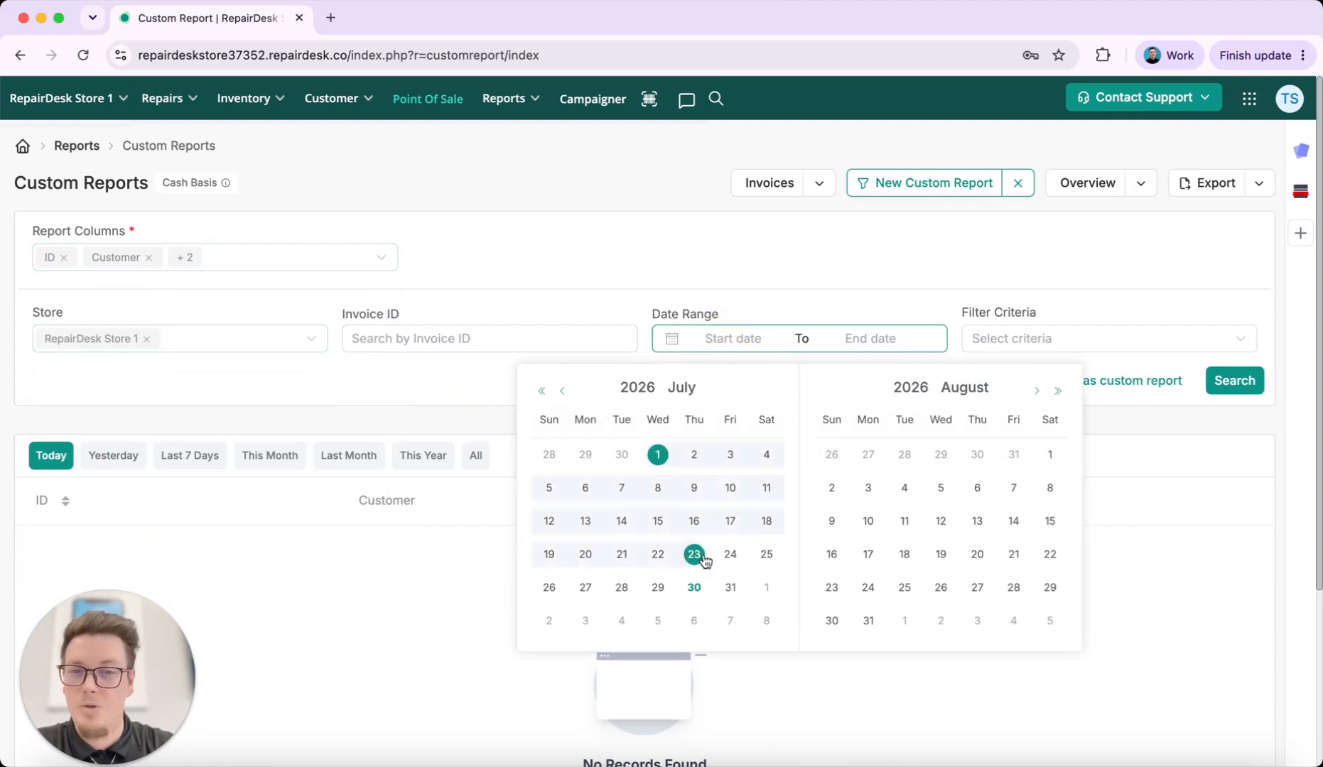
click(730, 588)
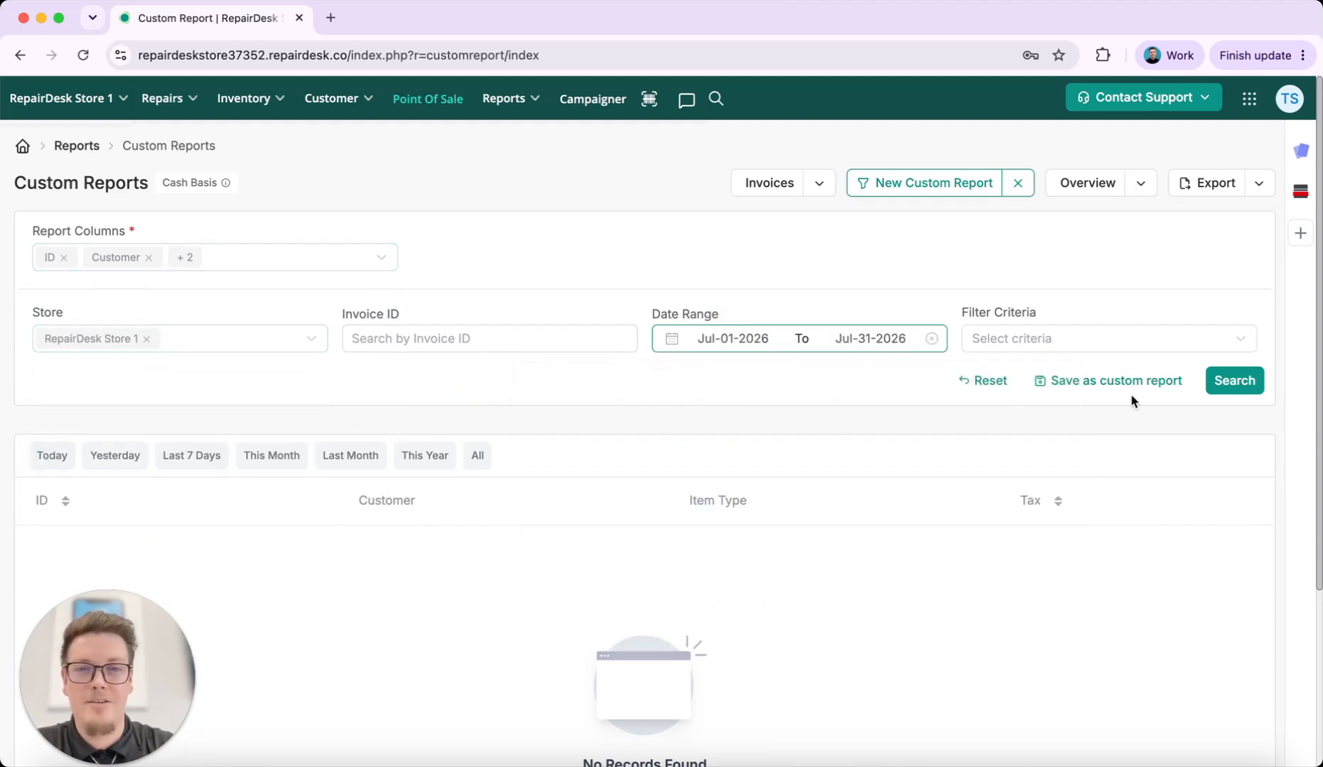
Step: Check the available filter criteria, leave them all unselected, and run the invoices report
click(1070, 340)
scroll(1063, 505, down, 2)
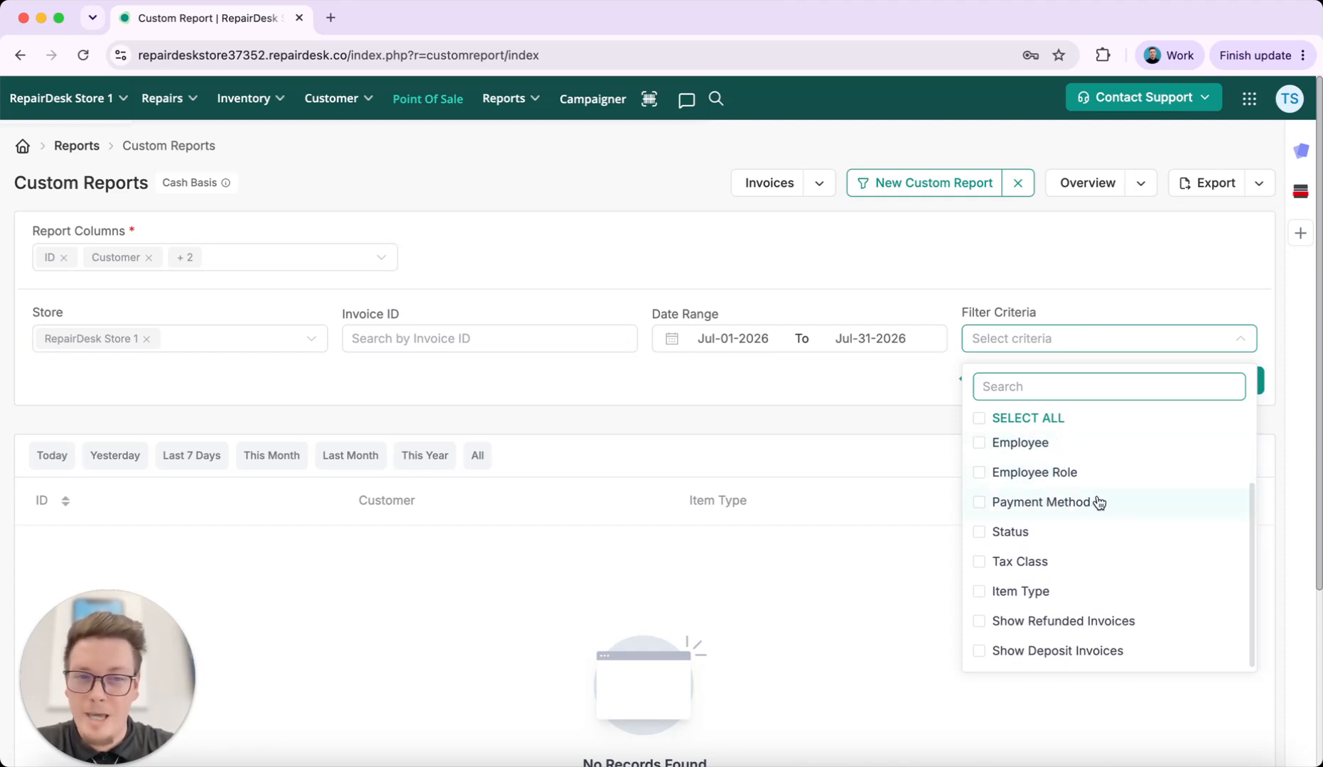
click(1134, 292)
click(1234, 380)
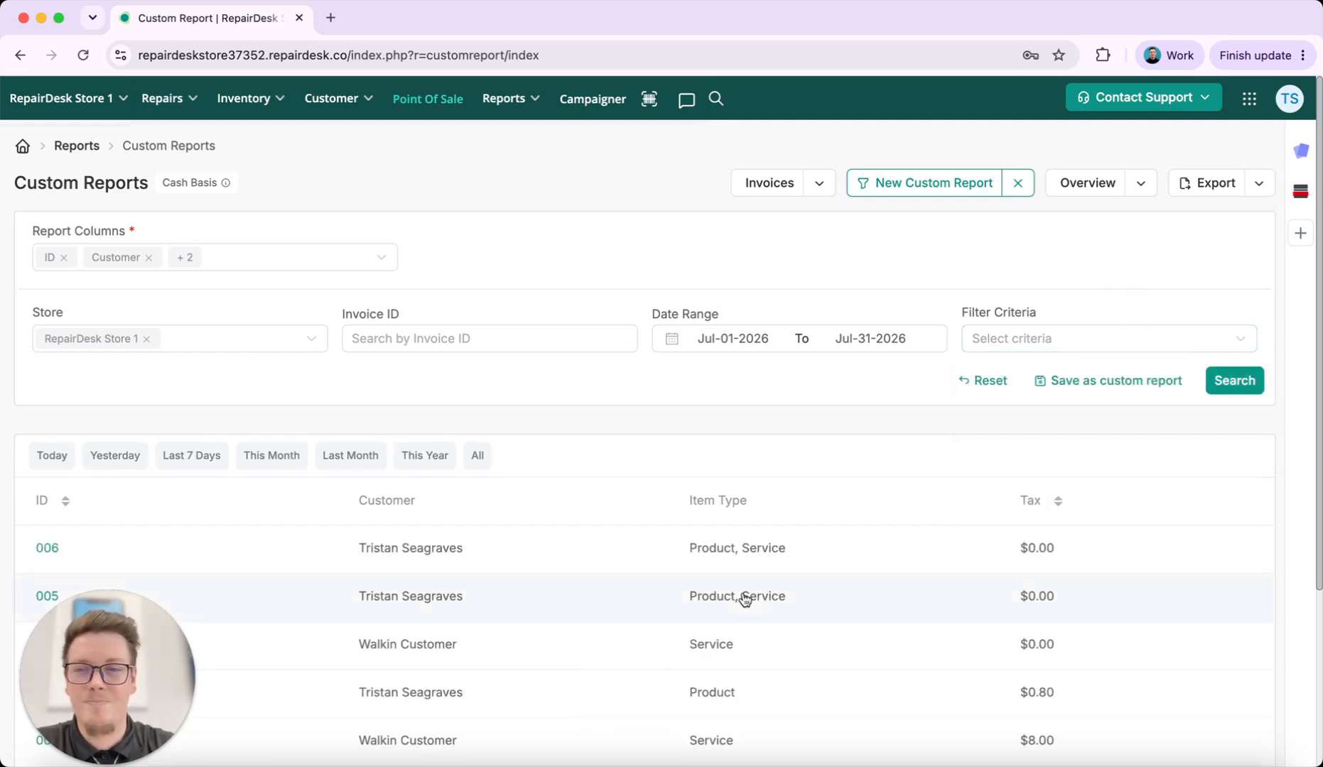
Step: Review the invoices listed in the report results
scroll(745, 599, down, 4)
scroll(744, 599, up, 2)
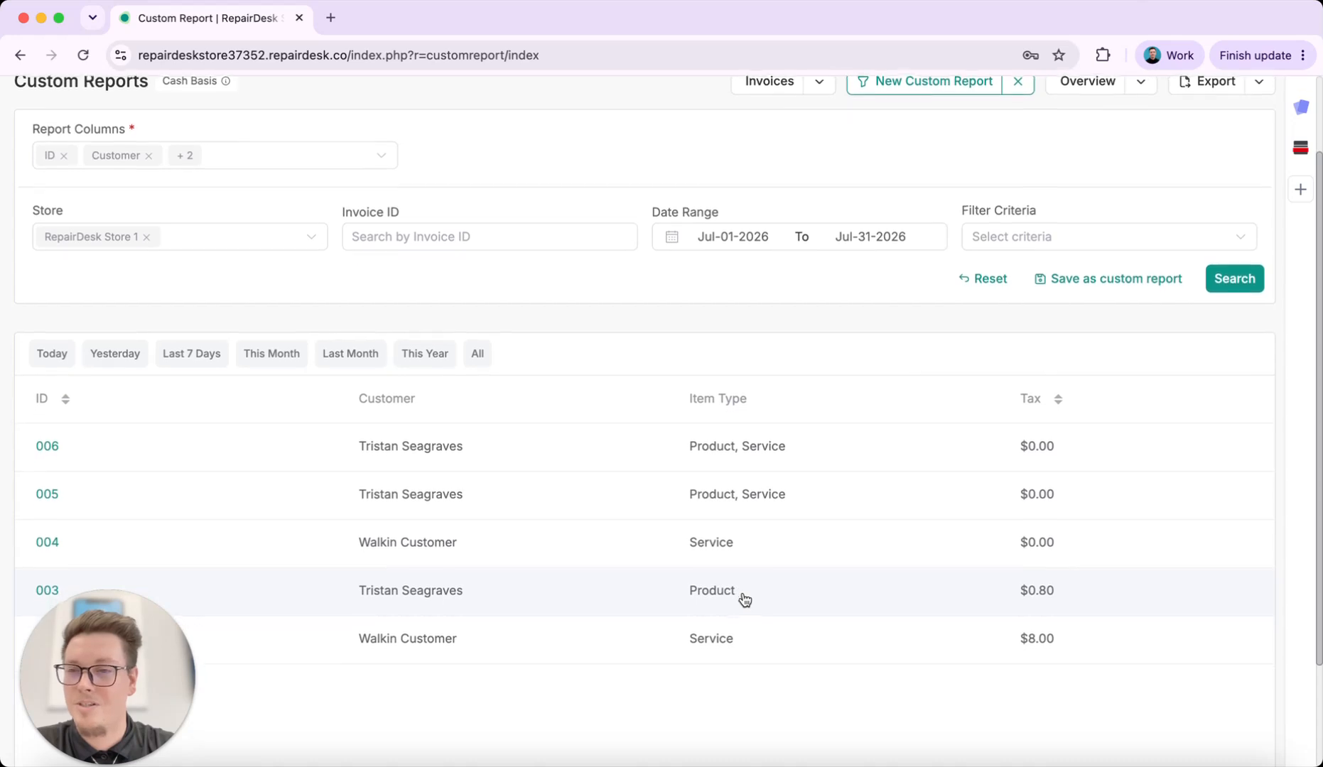
scroll(745, 599, up, 2)
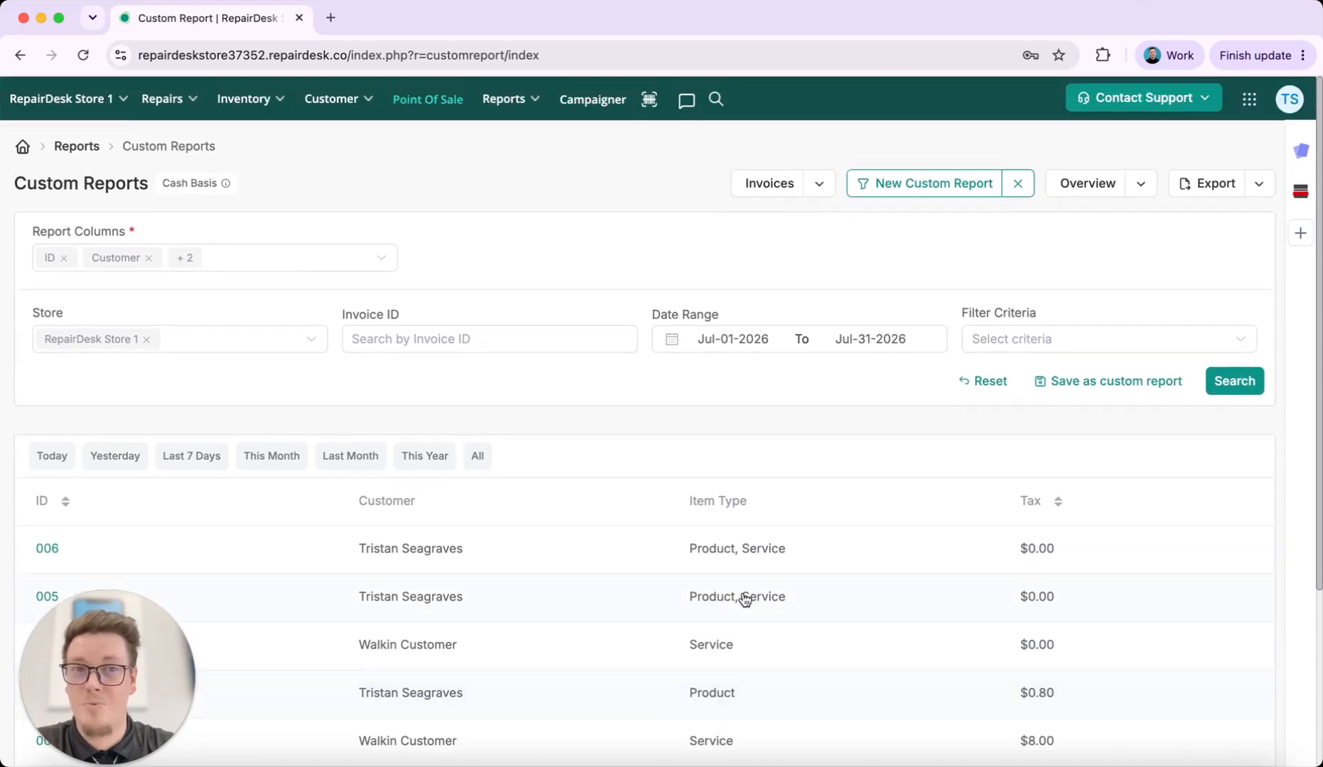
Step: Check the overview metrics and export formats offered for the invoices report, leaving them all unselected
click(1150, 191)
scroll(1059, 320, down, 5)
scroll(1057, 321, down, 1)
scroll(1057, 322, up, 6)
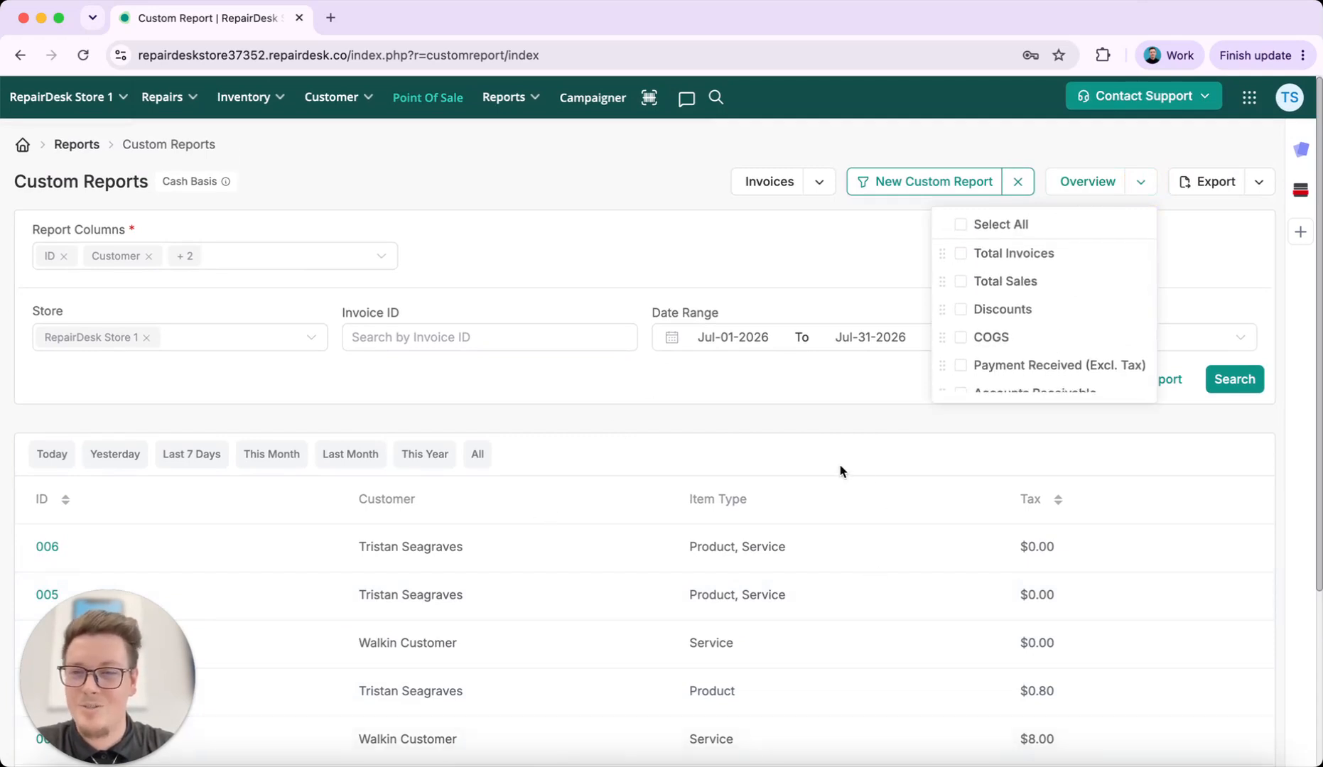
click(796, 421)
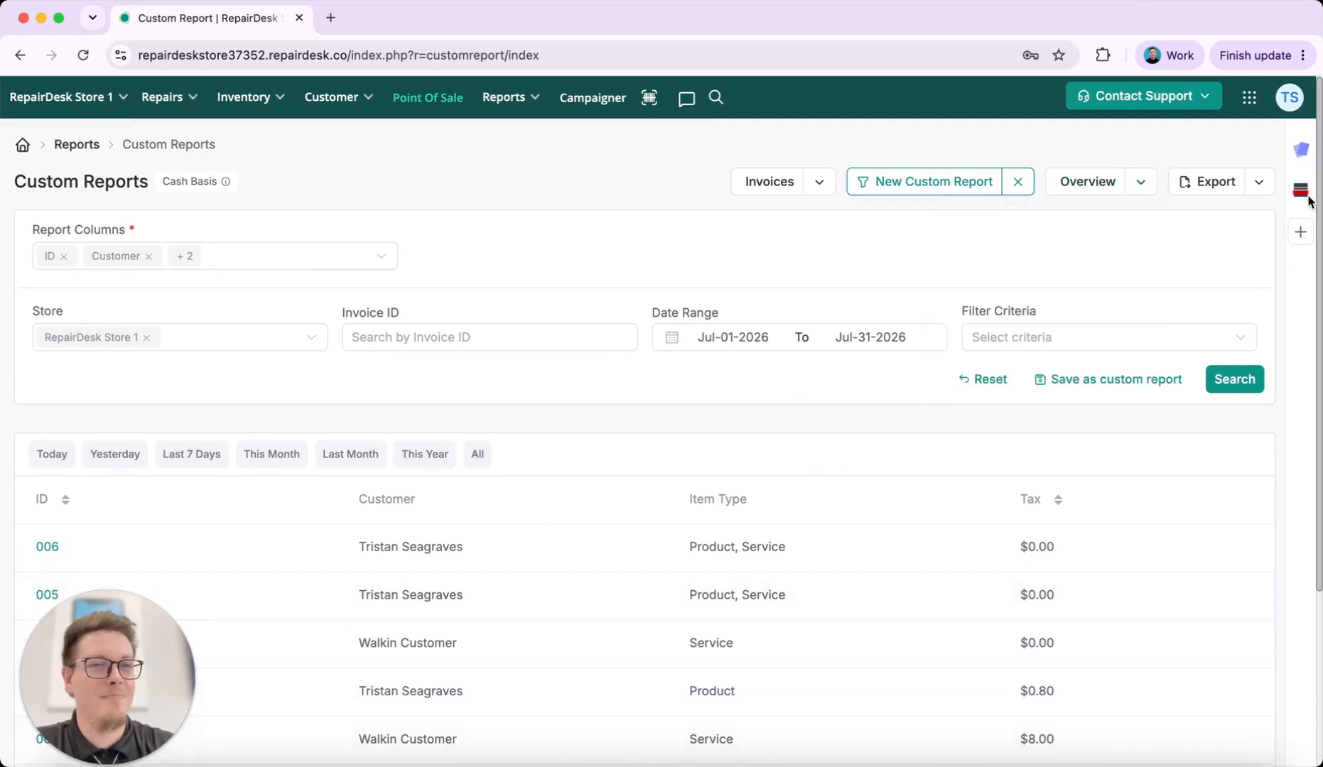
click(1260, 183)
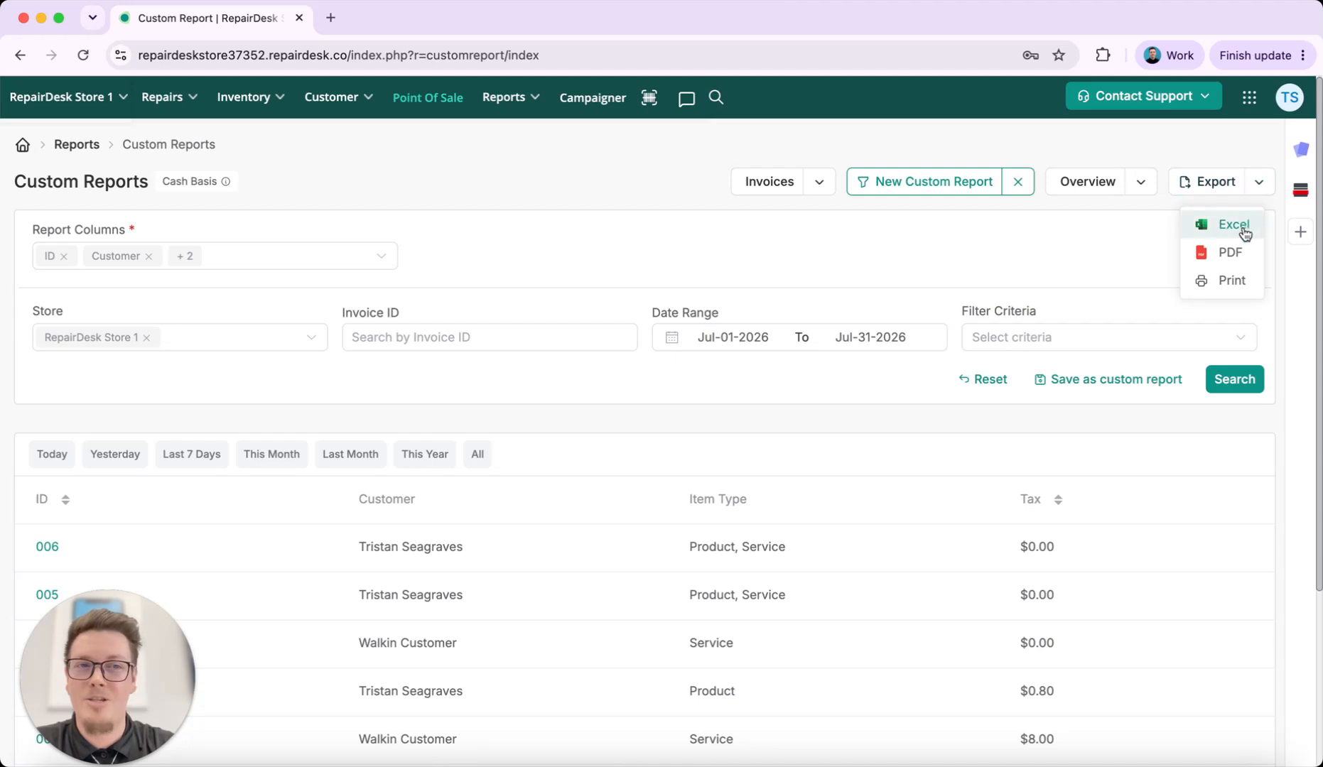
click(957, 469)
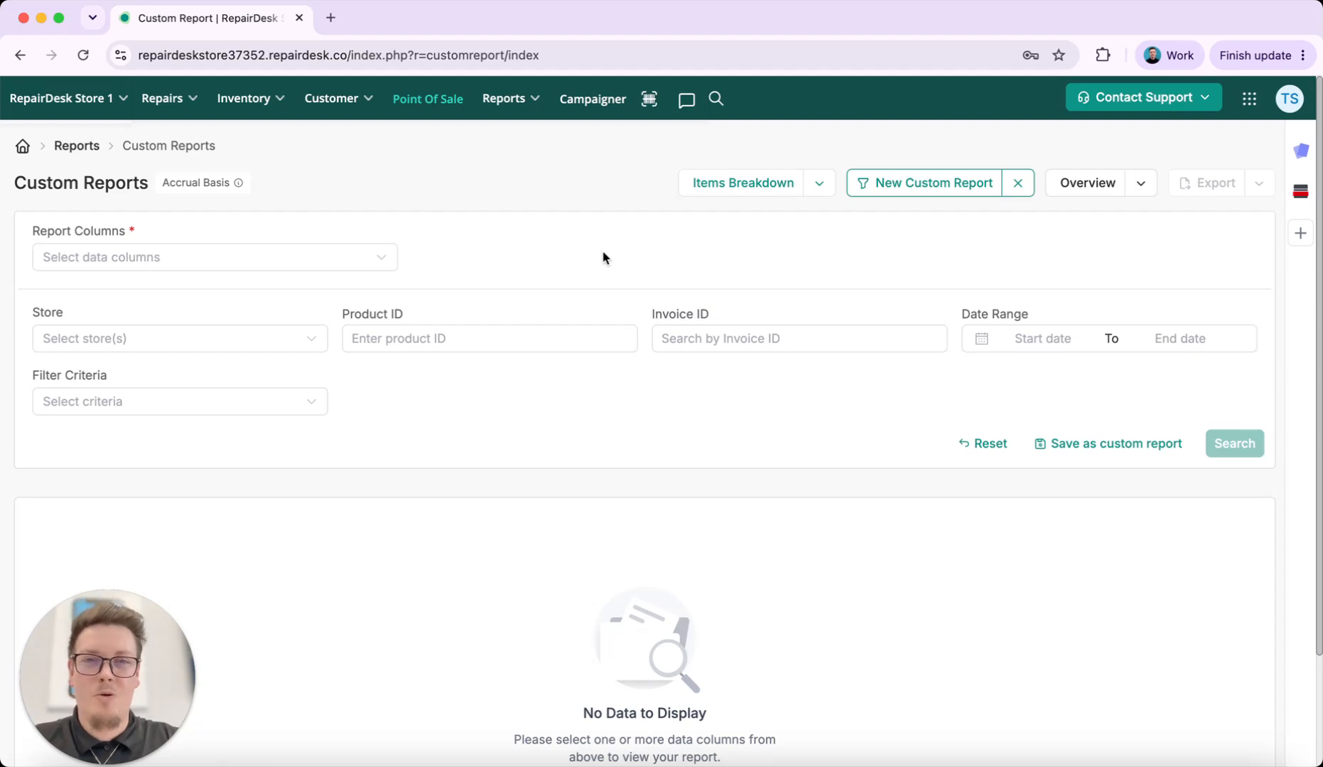
Step: Add the Product Name, Category, Type, Brand and Model columns to the Items Breakdown report
click(355, 265)
scroll(261, 469, down, 2)
scroll(261, 469, down, 3)
click(163, 490)
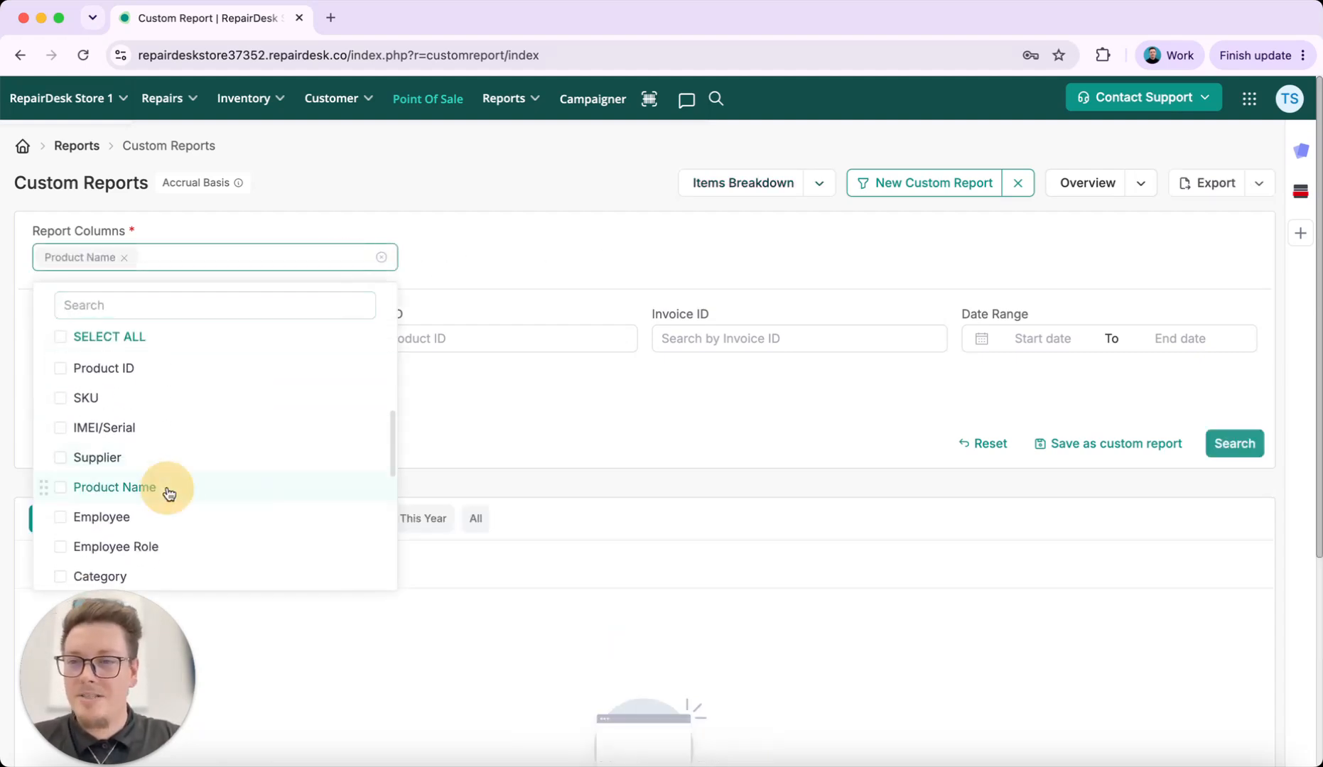
scroll(168, 493, down, 3)
click(148, 481)
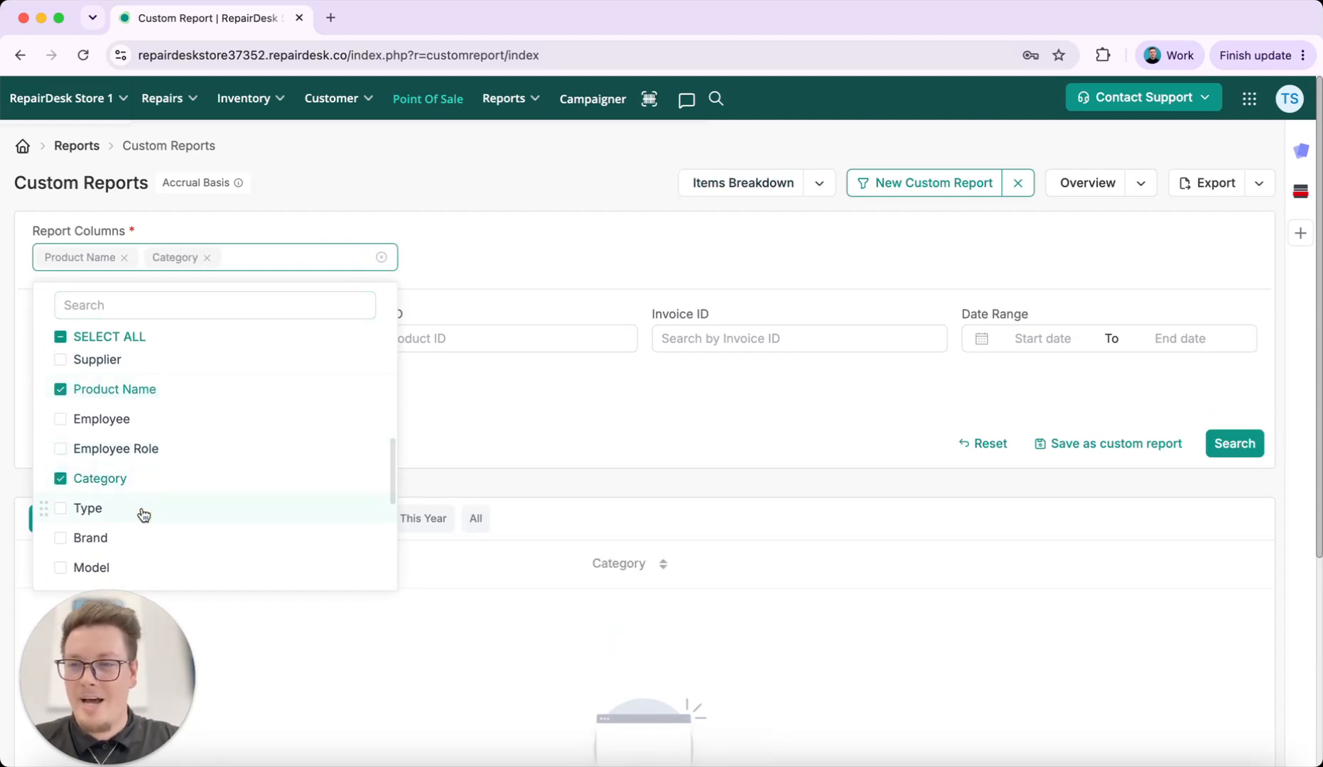
click(143, 512)
click(135, 540)
click(136, 568)
Step: Look through the remaining report columns and add Sold Qty to the Items Breakdown report
scroll(209, 493, down, 4)
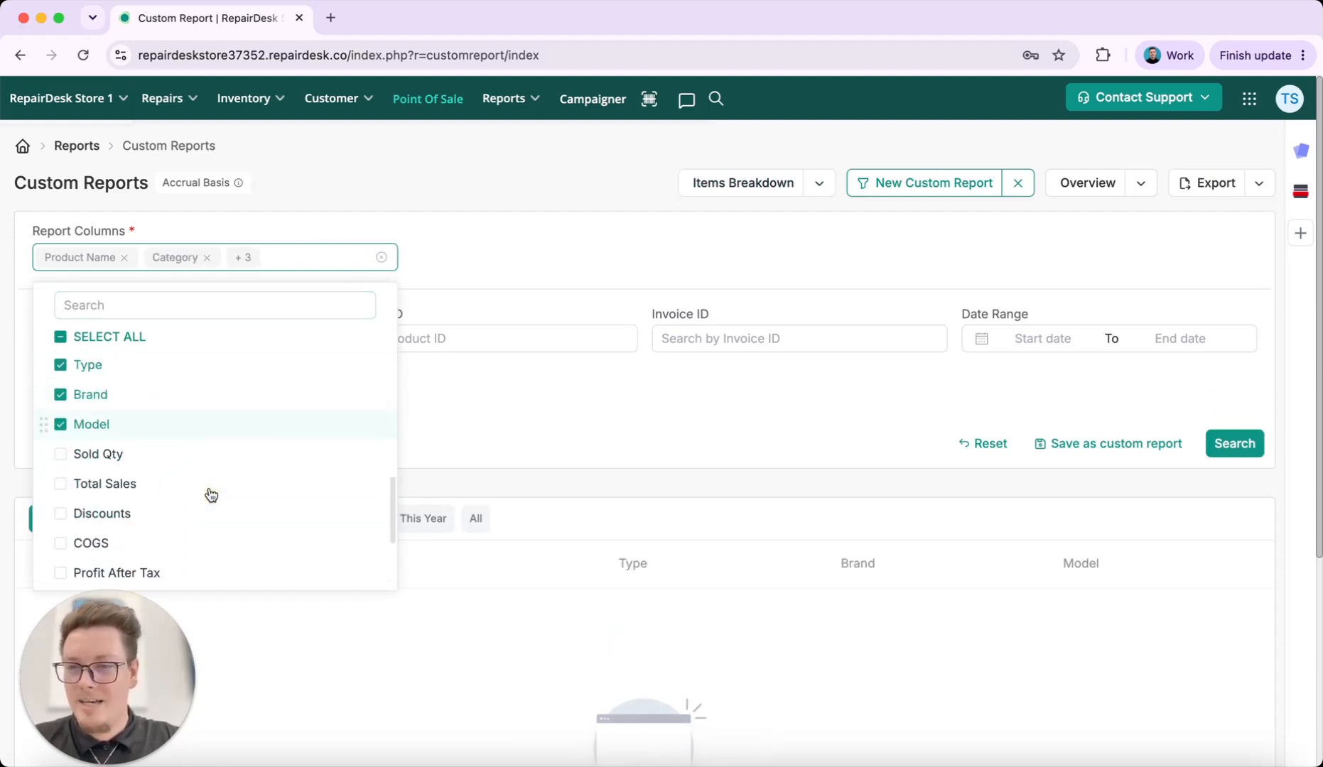
scroll(211, 496, down, 1)
scroll(211, 495, down, 1)
scroll(211, 495, up, 3)
scroll(208, 493, up, 2)
click(171, 453)
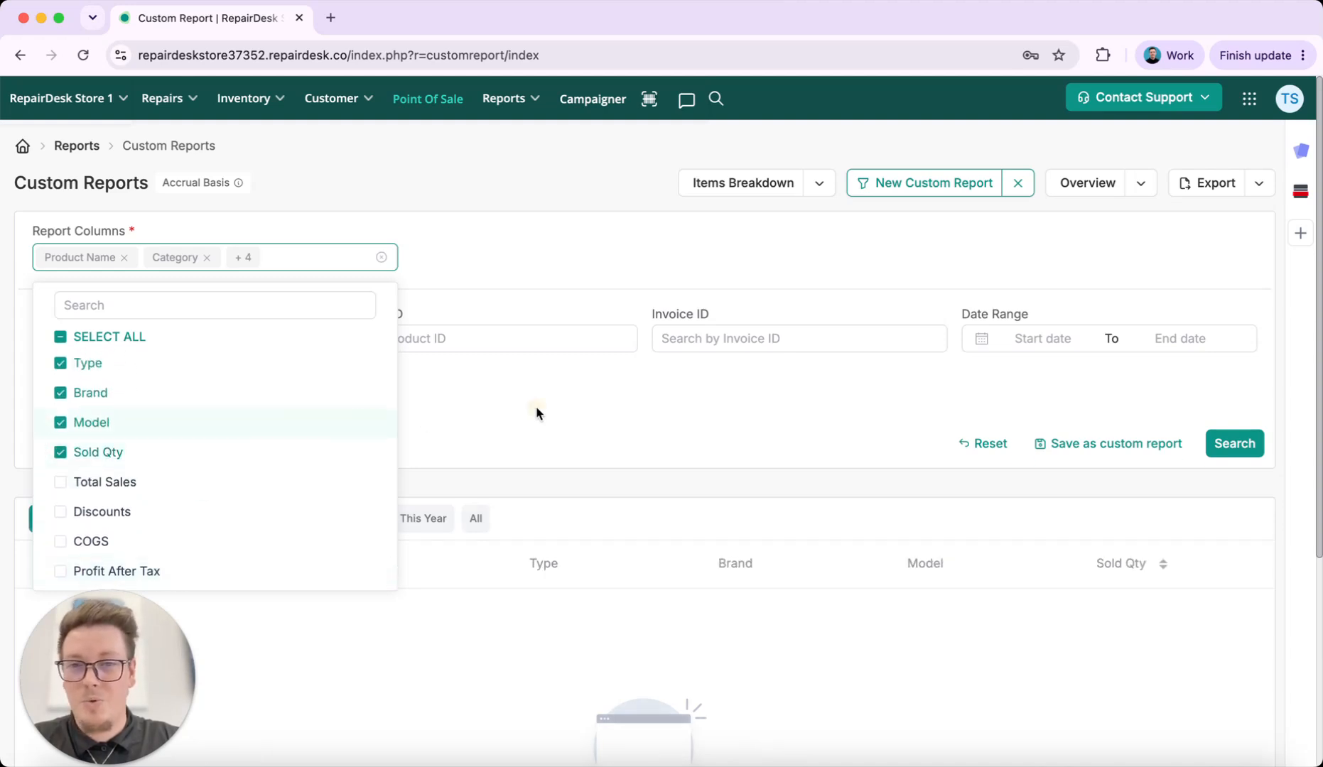
click(537, 408)
Step: Limit the Items Breakdown report to RepairDesk Store 1 and the date range Jul-01-2026 to Jul-31-2026
click(222, 339)
click(140, 454)
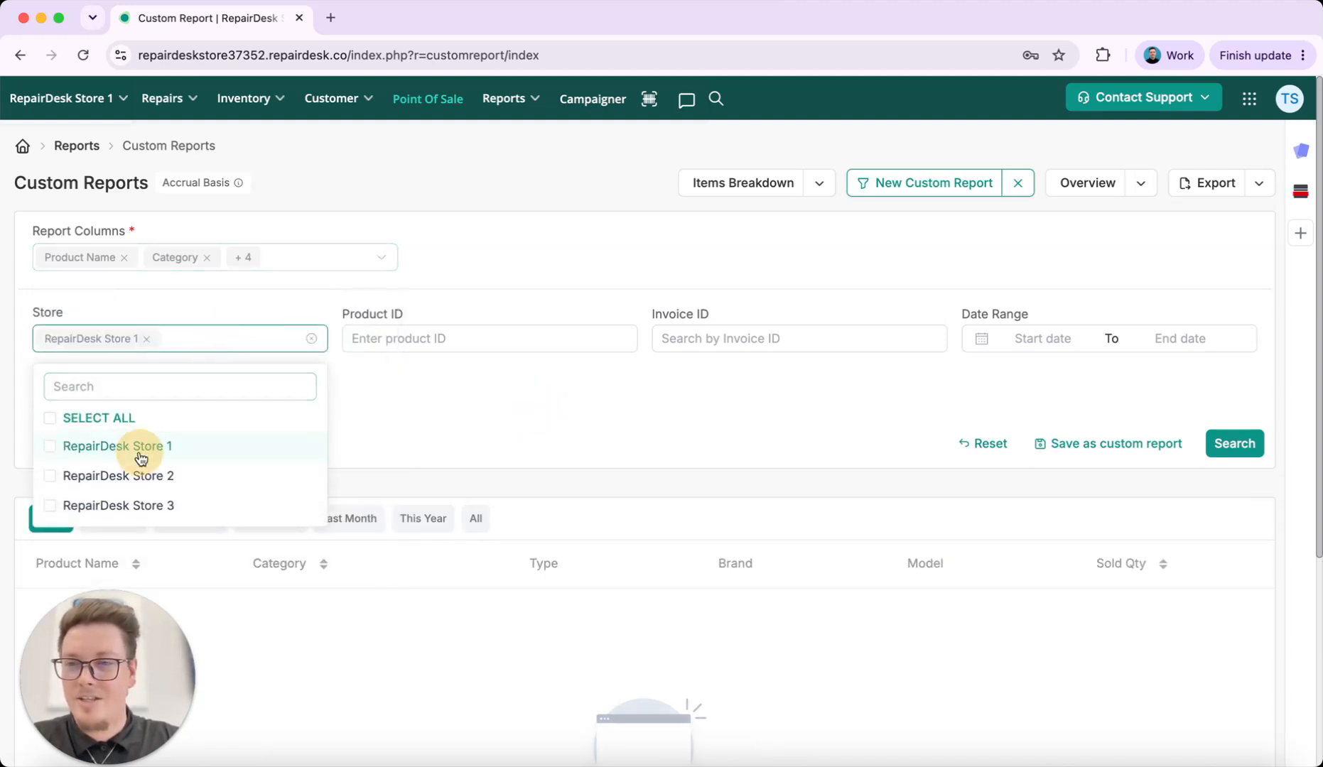
click(479, 427)
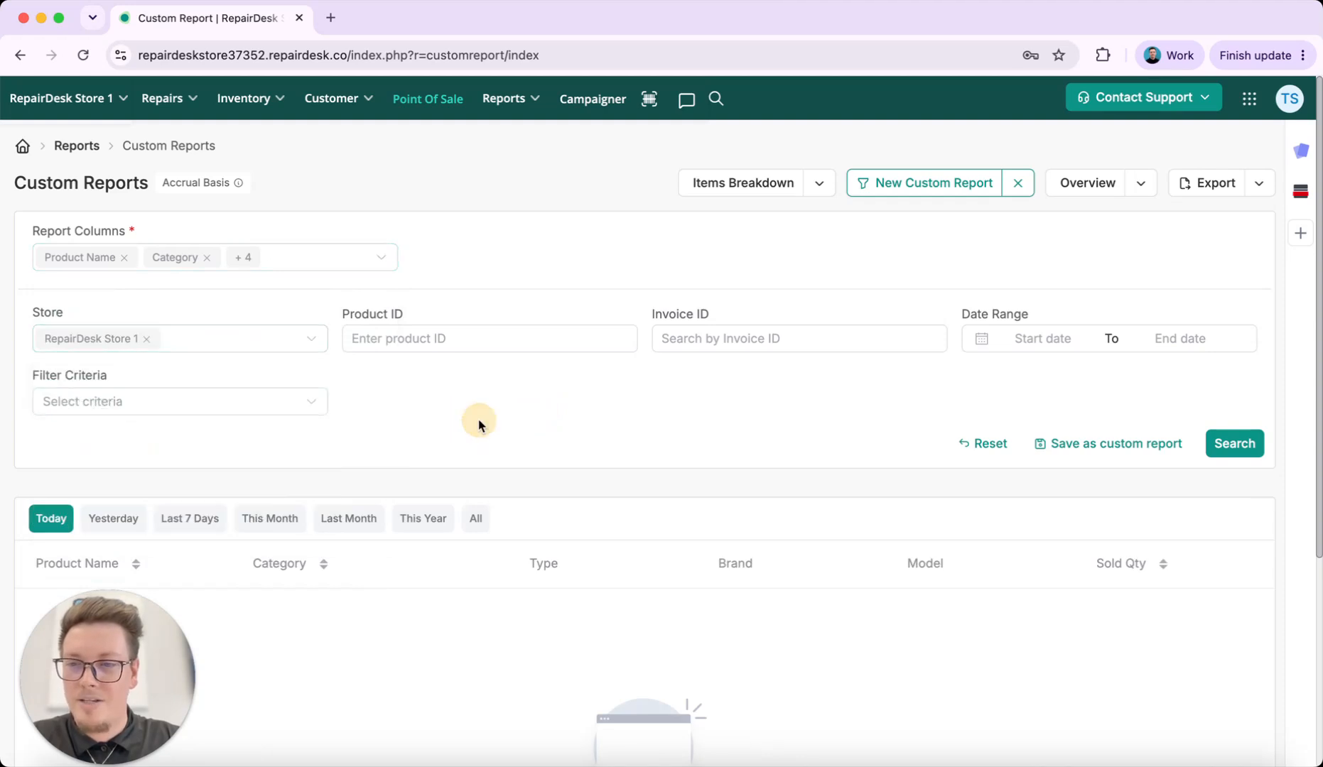
click(1038, 341)
click(526, 285)
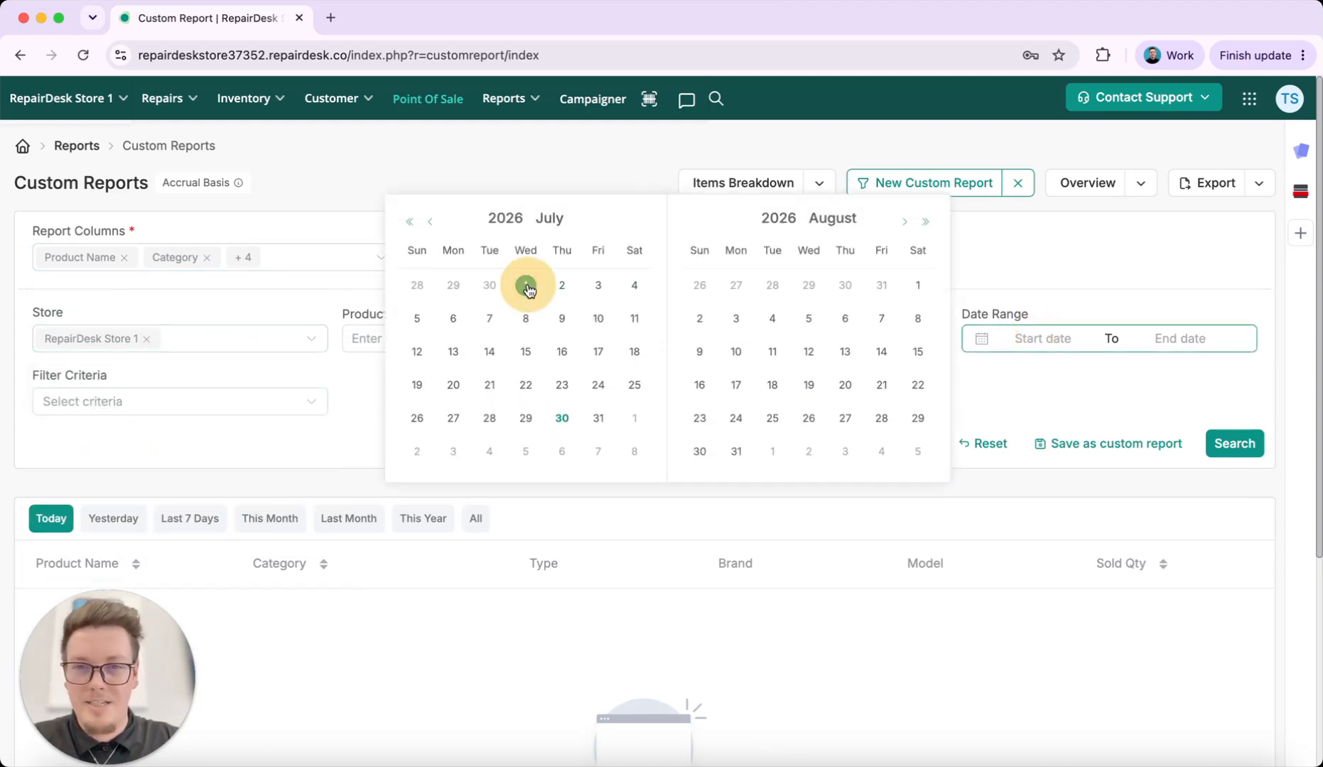
click(599, 419)
Step: Filter the Items Breakdown report by Assigned To, choose the employee as assignee, and run the search
click(257, 413)
scroll(236, 502, down, 3)
scroll(532, 431, down, 4)
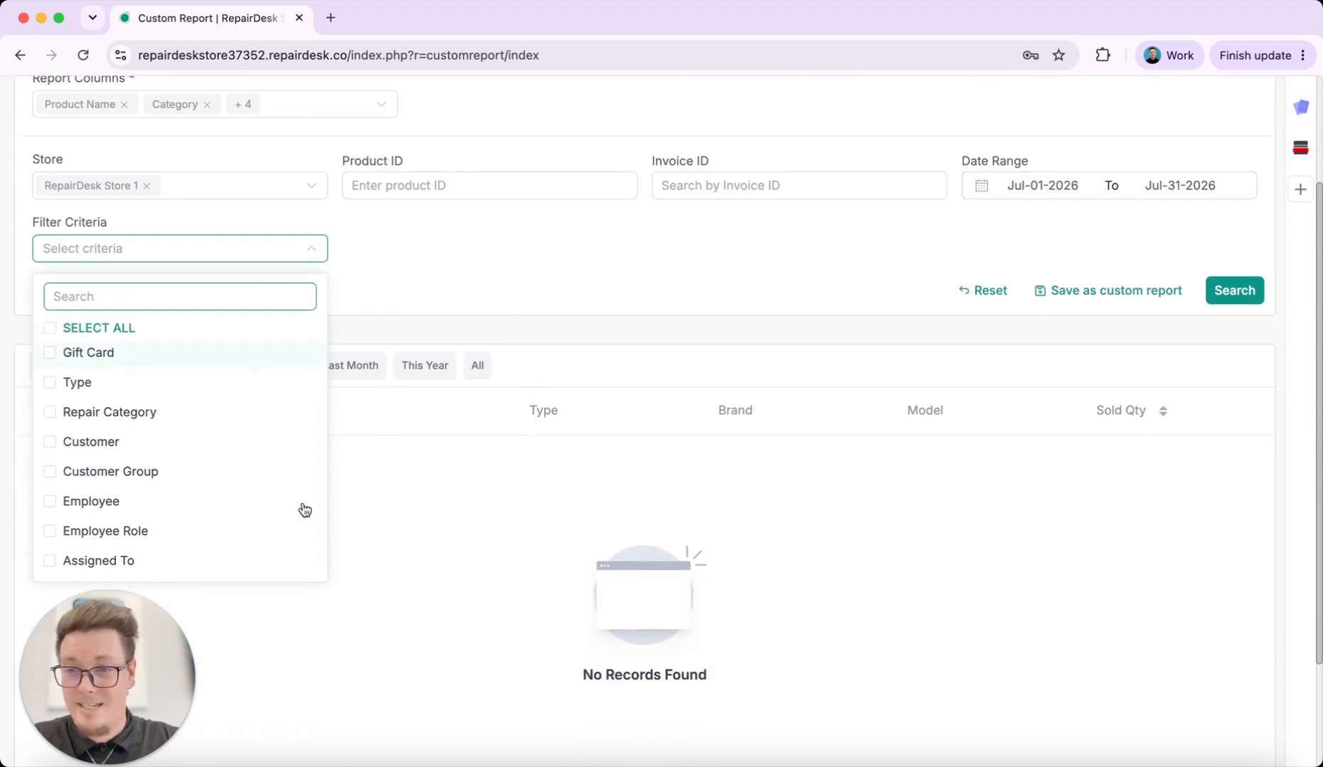
click(190, 565)
click(514, 275)
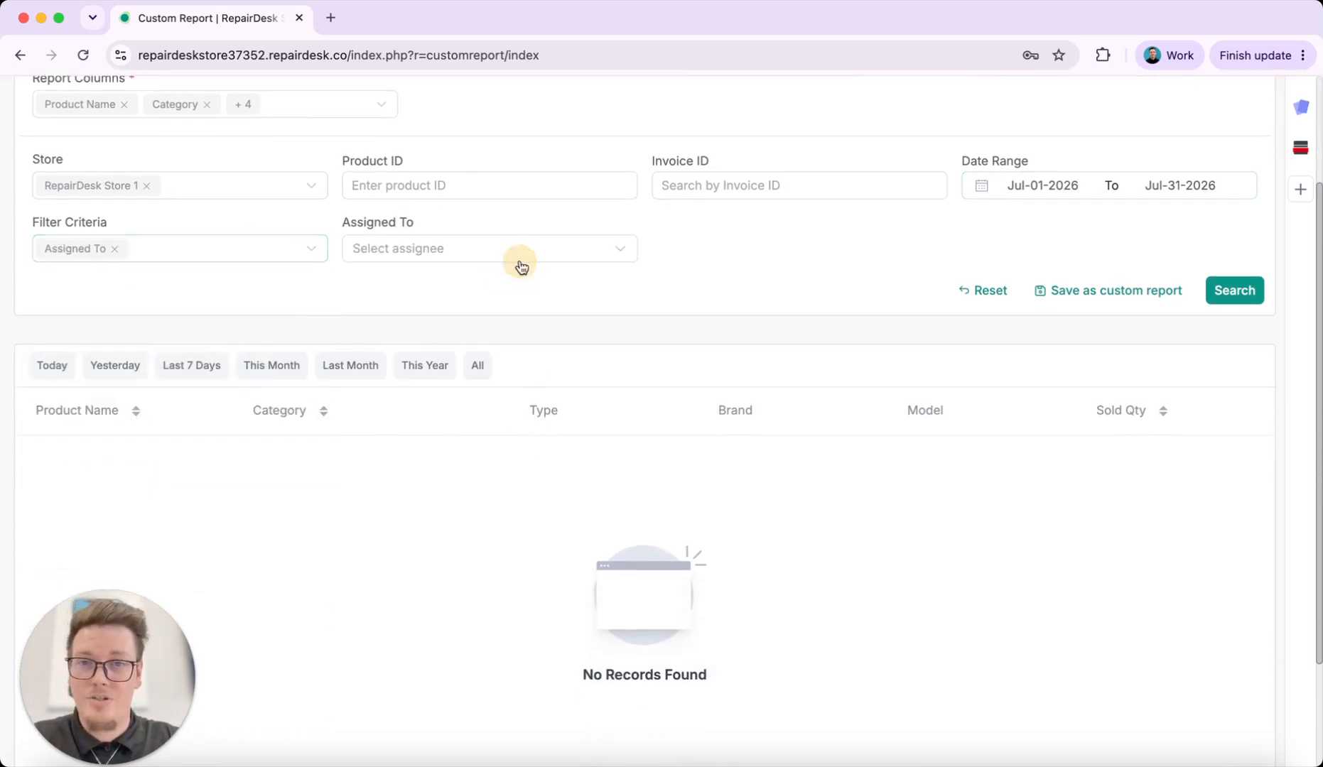
click(513, 250)
click(434, 537)
click(1235, 290)
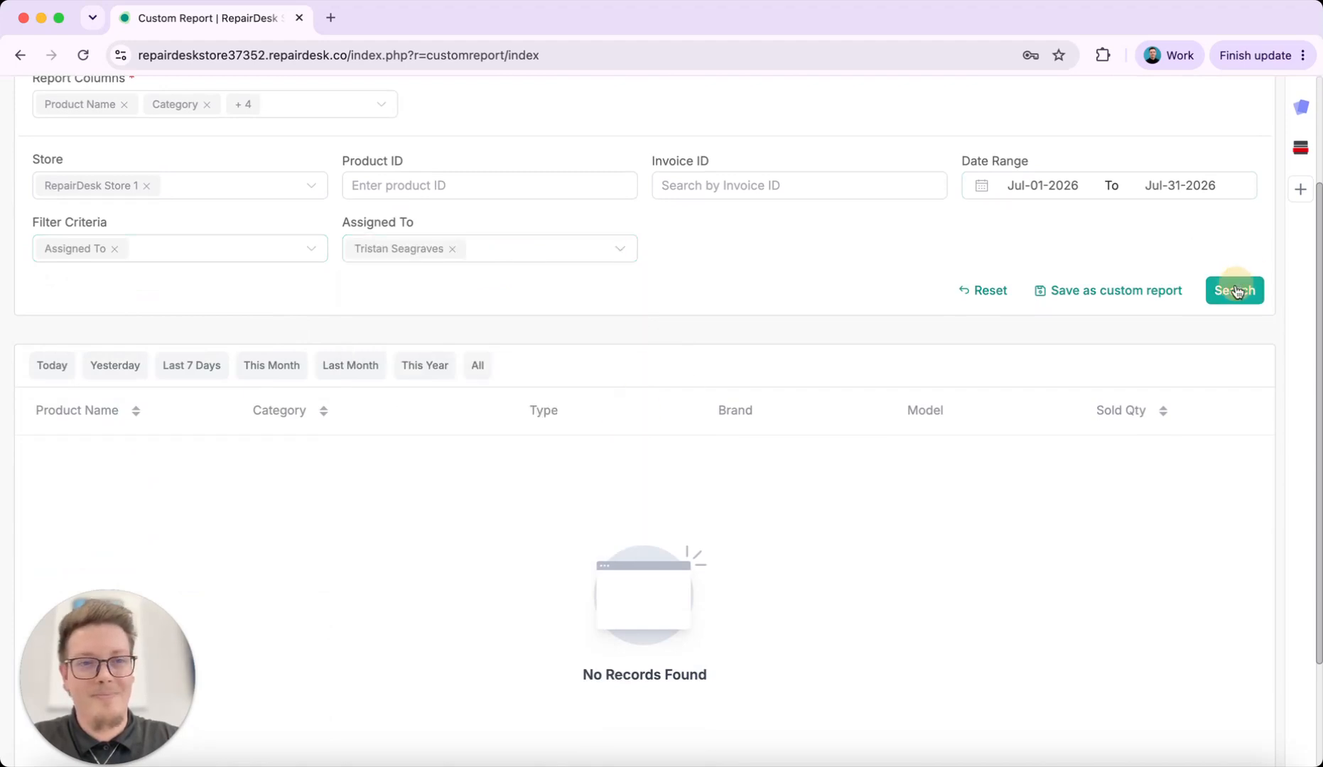
Step: Review the filtered results and add the Sold Qty metric to the report overview
scroll(801, 308, down, 1)
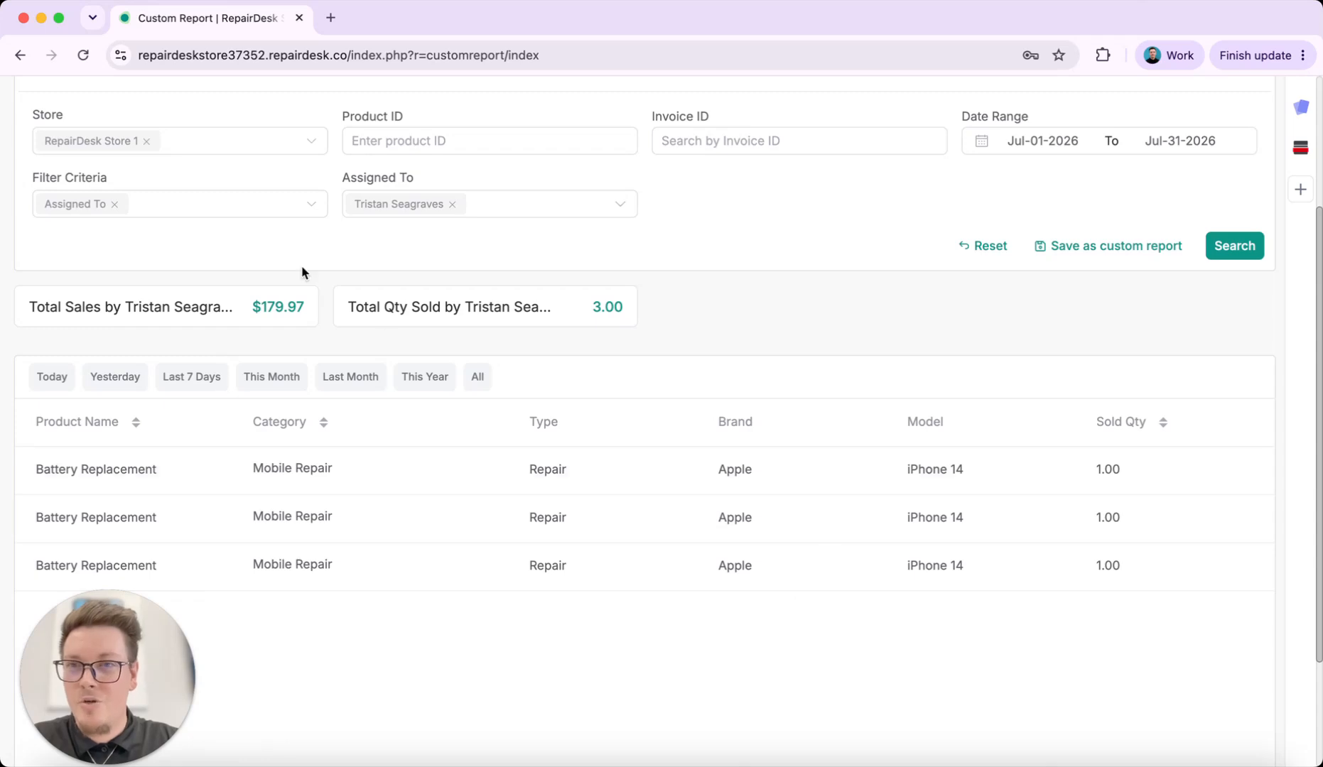
scroll(878, 236, up, 3)
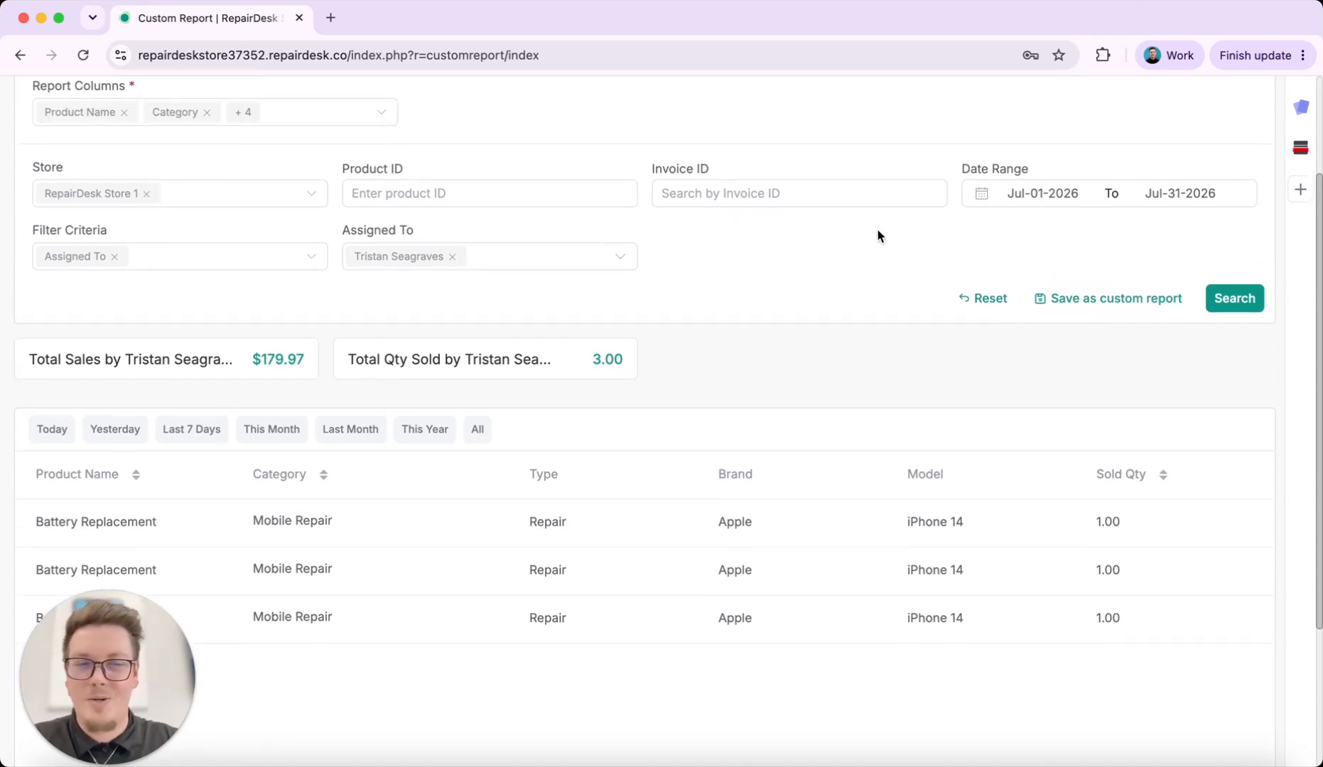
click(1142, 135)
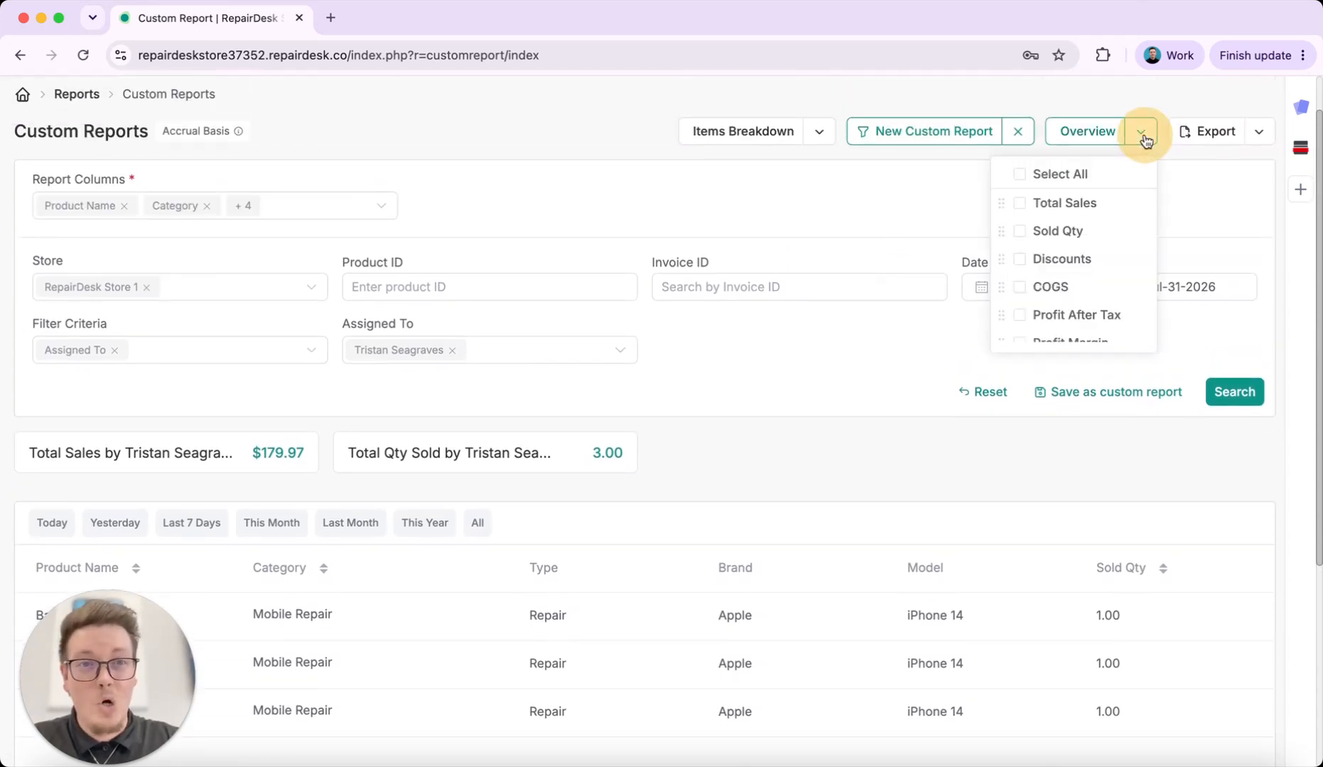
click(1076, 233)
scroll(828, 475, down, 1)
scroll(829, 478, down, 3)
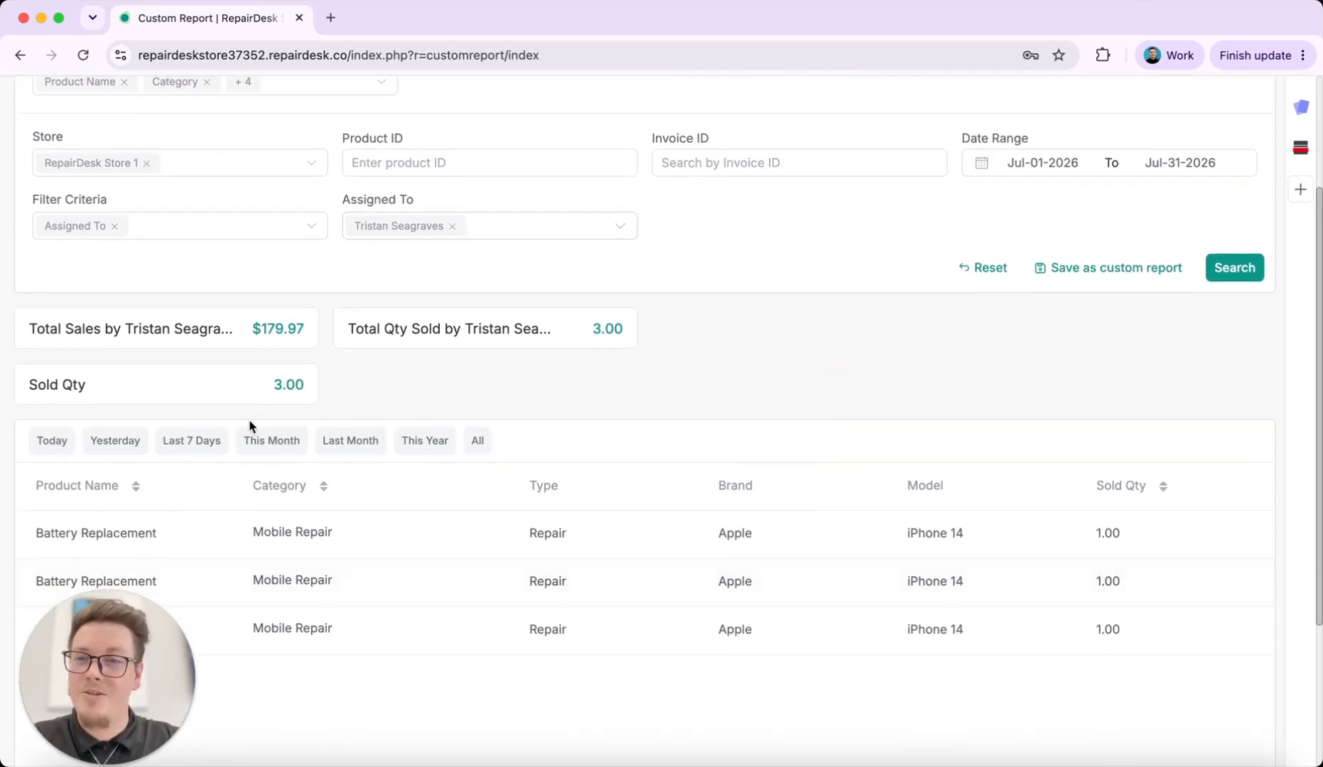
Step: Check the export formats offered for the Items Breakdown report without exporting it
scroll(857, 347, up, 3)
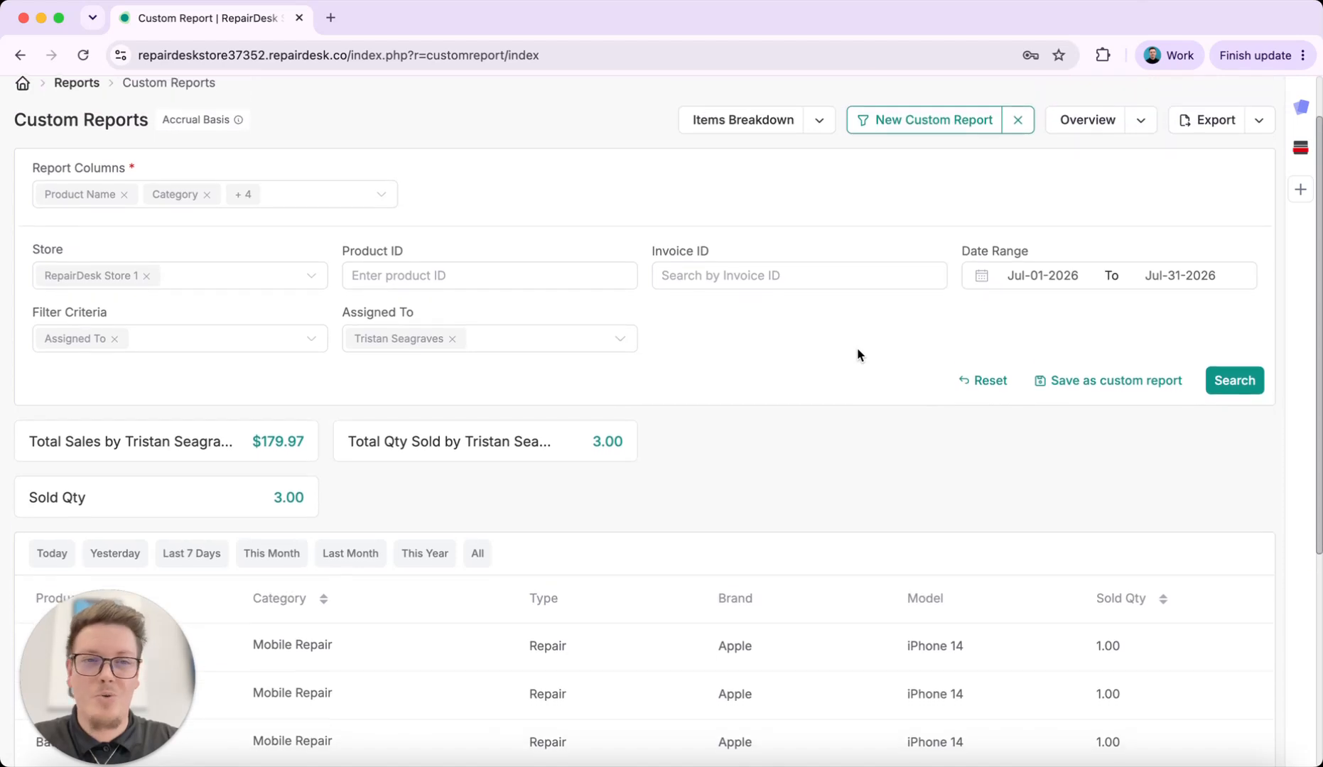
scroll(1106, 393, up, 2)
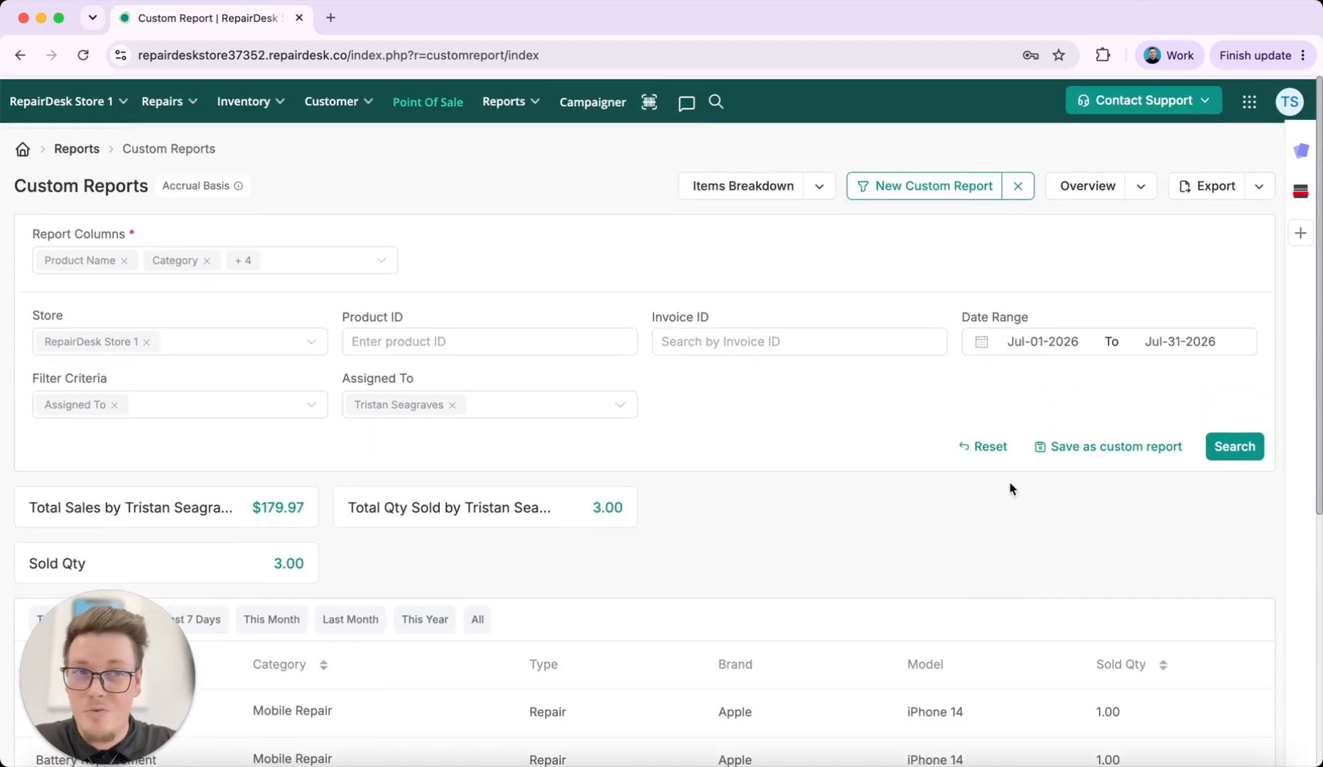
click(1259, 182)
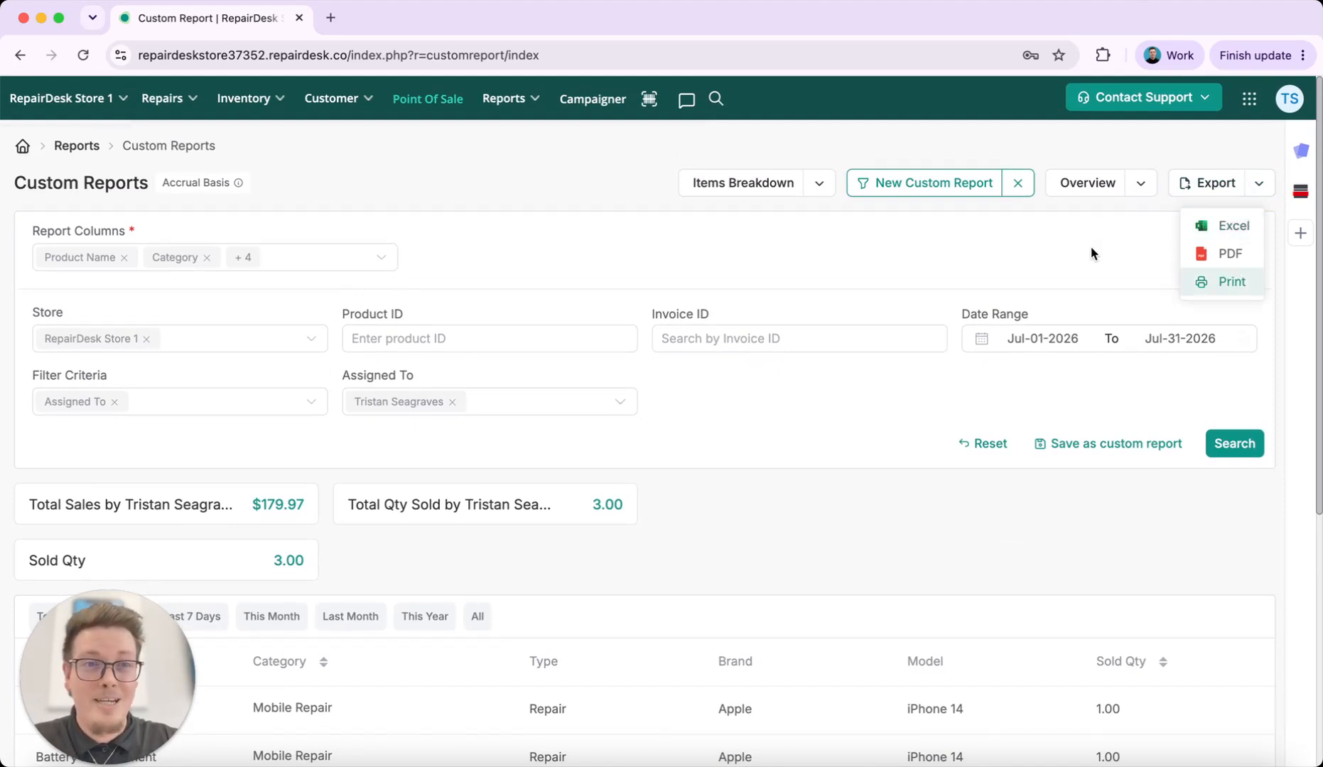
click(1090, 224)
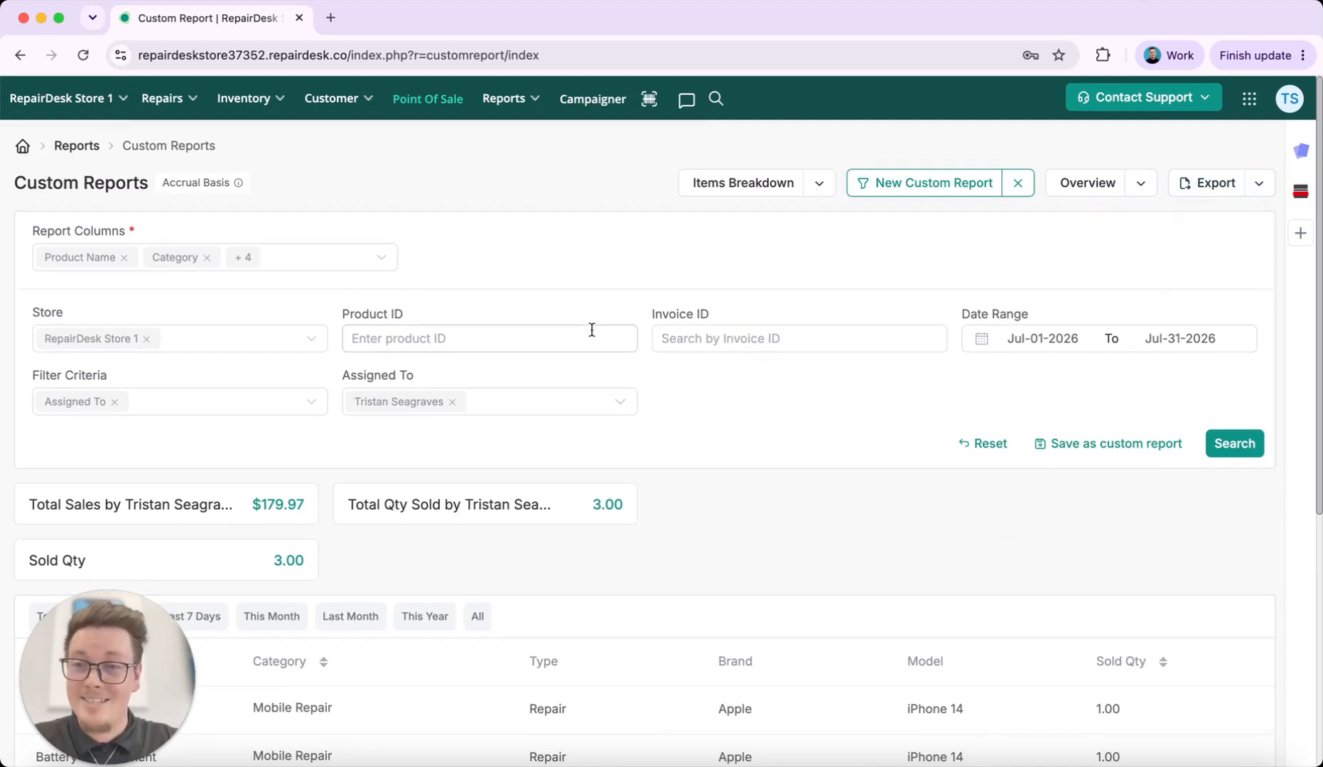